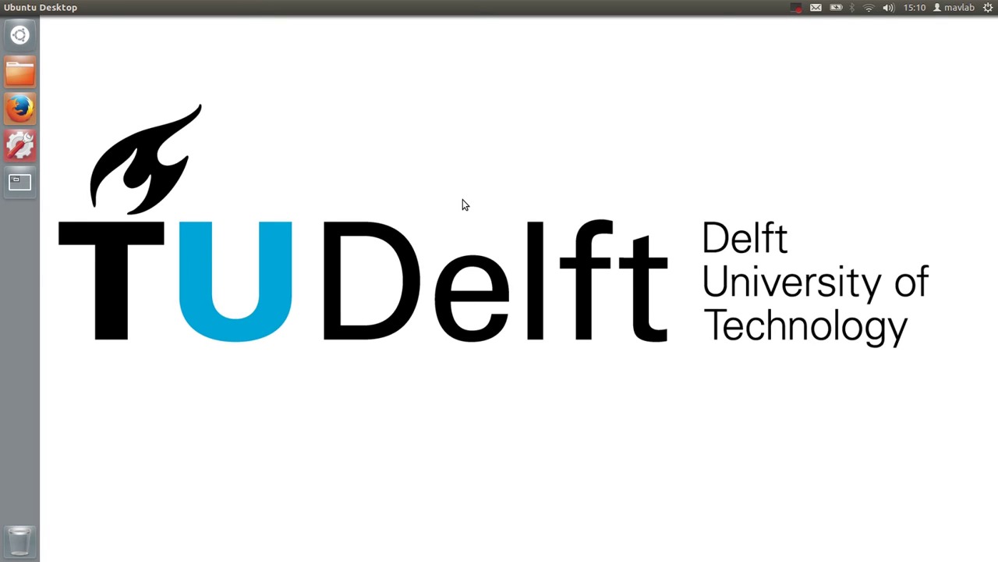
Step: Launch Firefox and load the paparazziuav.org wiki
left_click(22, 109)
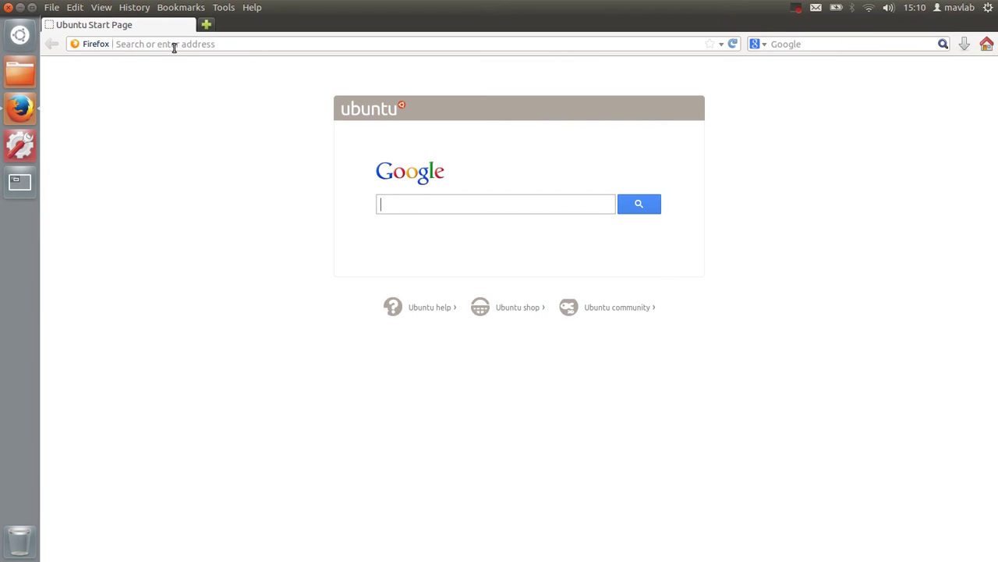
left_click(174, 44)
type("papa")
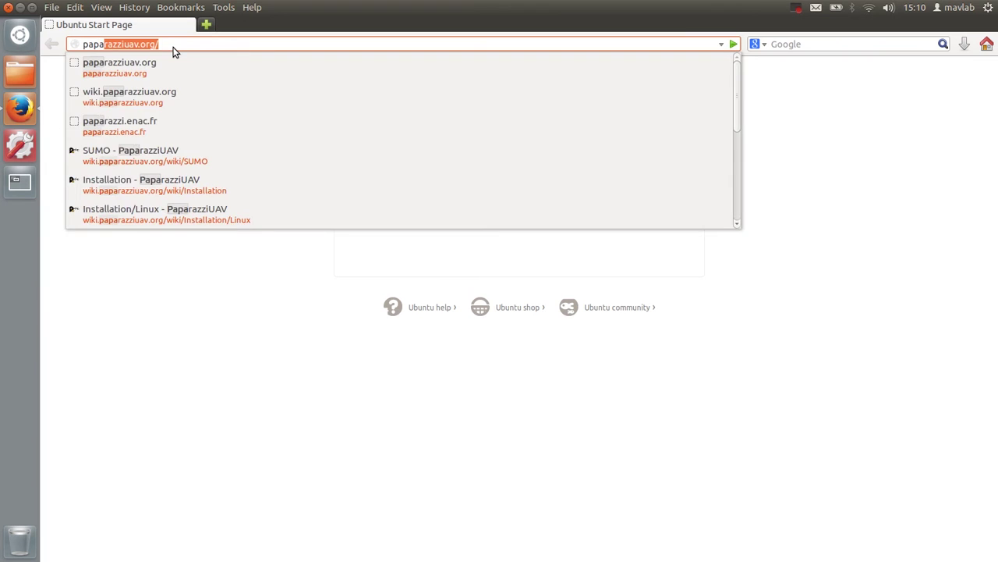
key("Right")
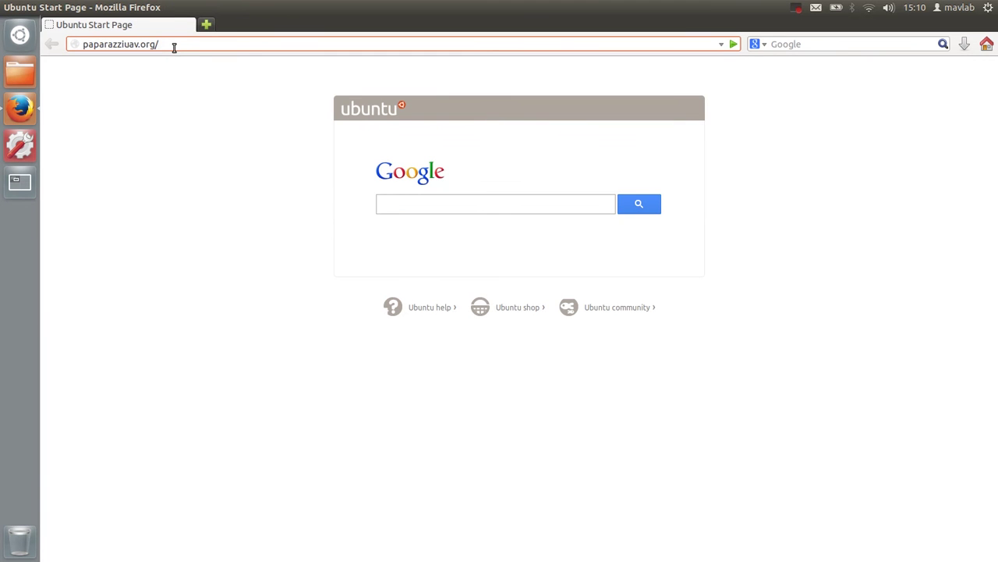
key("Return")
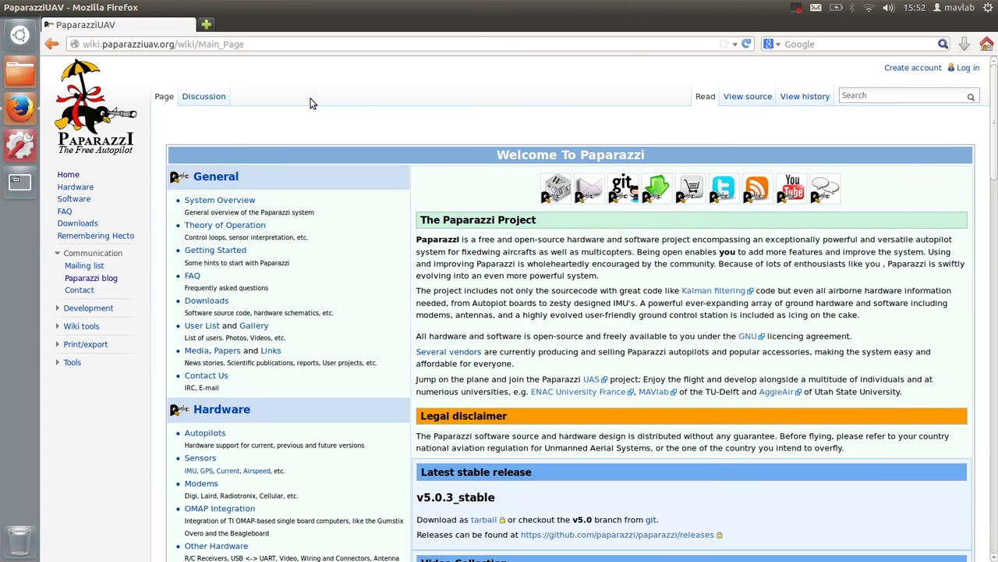
Step: Go to the Installation page and scroll to its OS Specific Instructions section
scroll(312, 101, "down", 10)
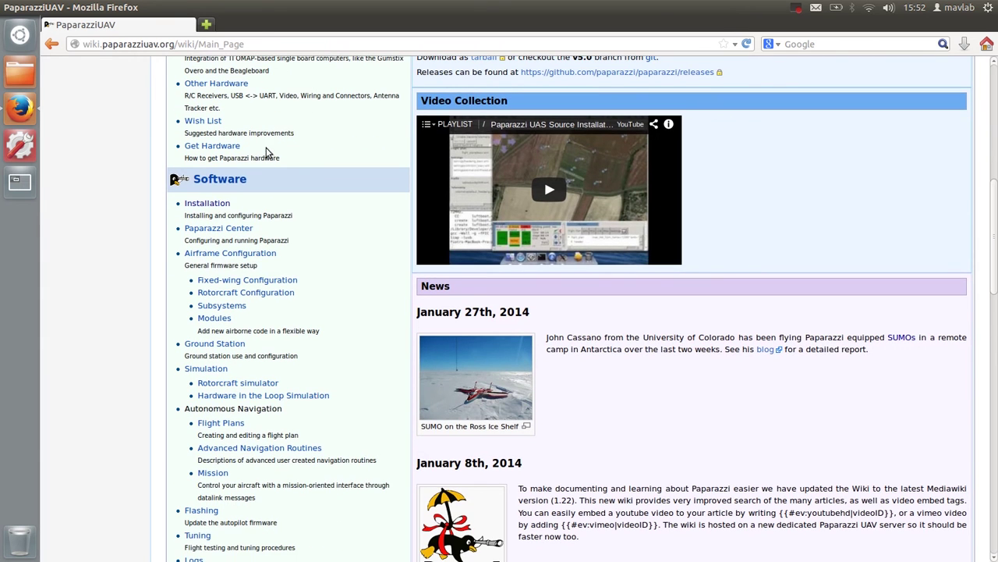
left_click(209, 205)
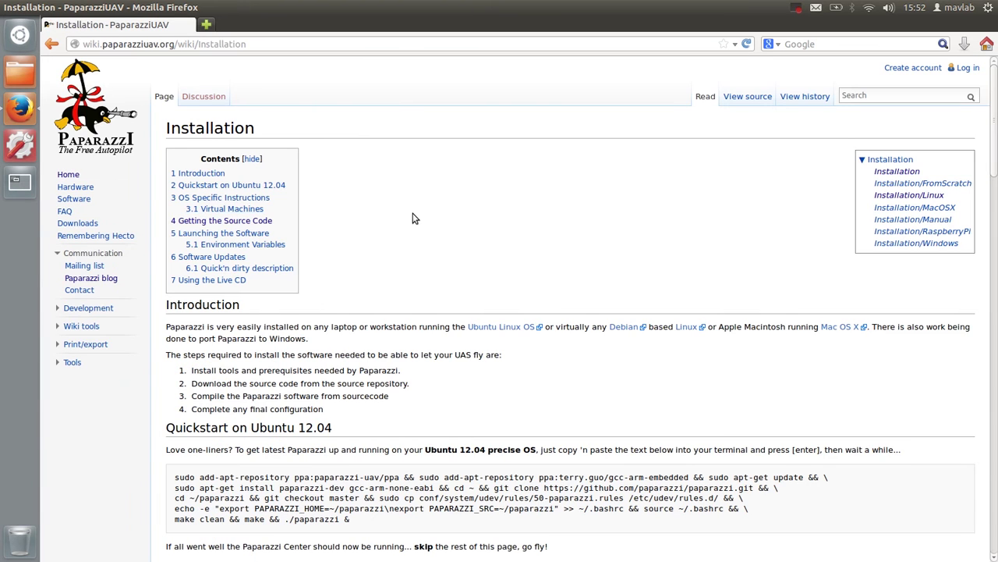
scroll(414, 218, "down", 10)
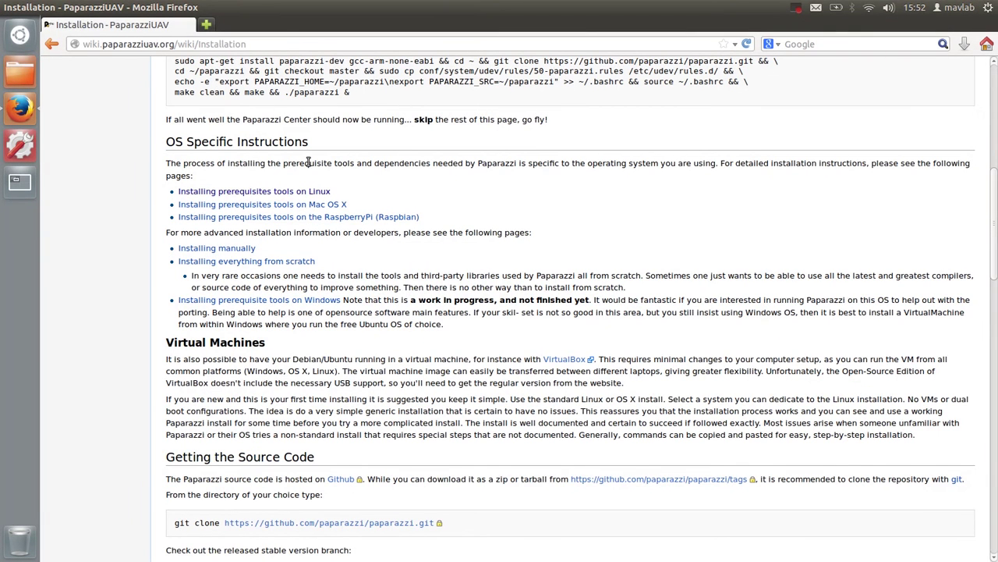
Step: Open 'Installing prerequisite tools on Linux' and scroll through the instructions
left_click(269, 193)
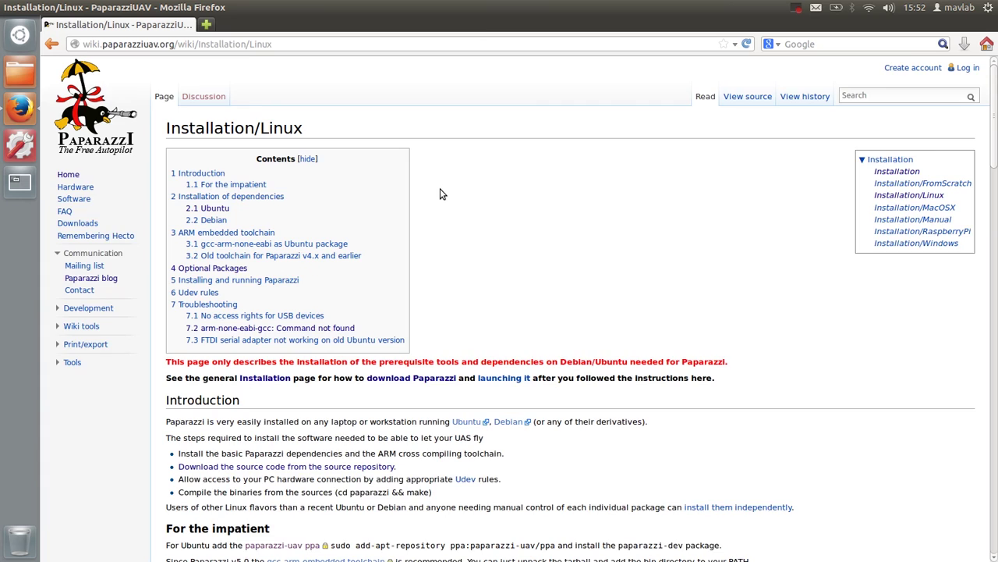
scroll(439, 193, "down", 4)
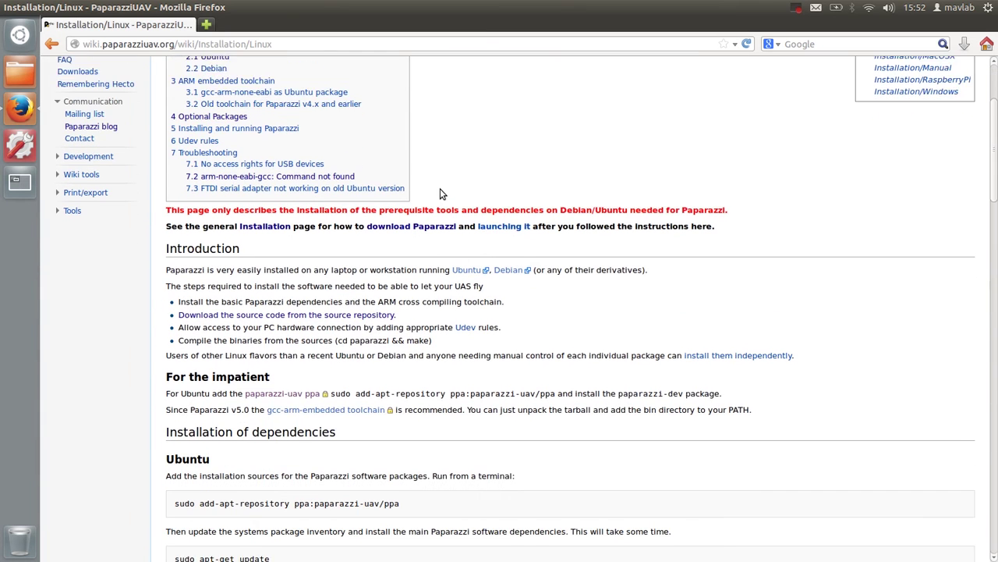
scroll(440, 193, "down", 5)
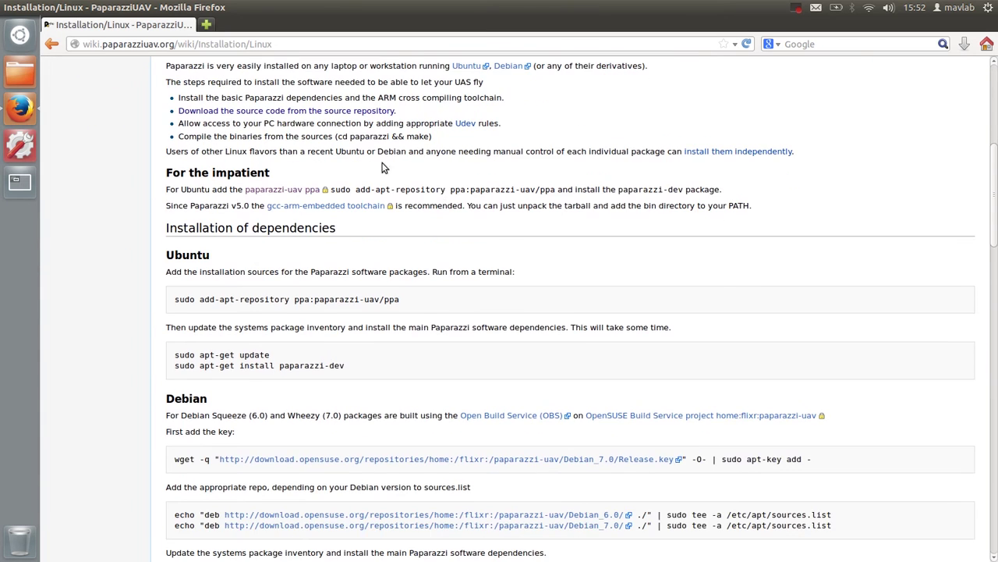
Step: Open the paparazzi-uav ppa link in a new tab and browse its Launchpad package list
right_click(276, 194)
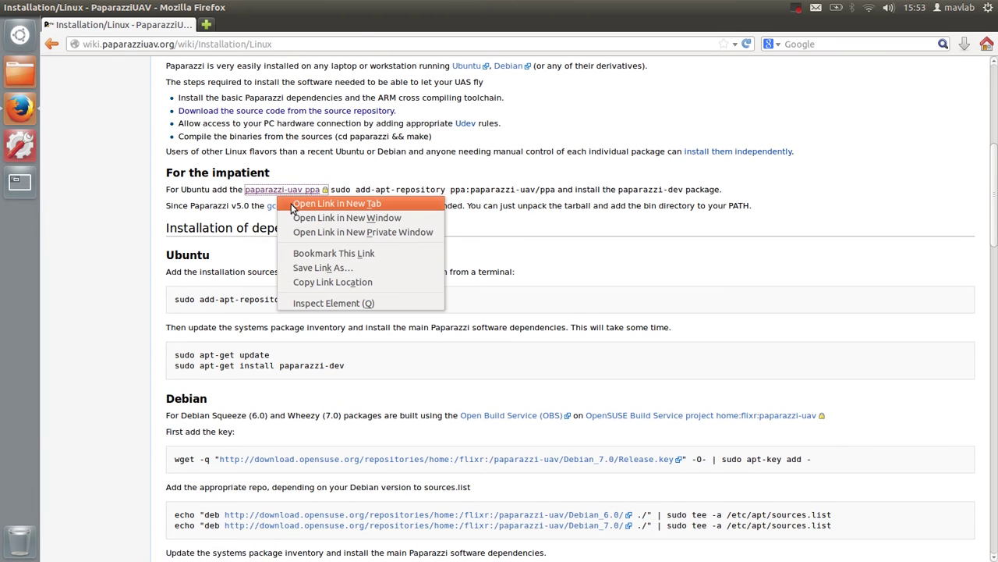
left_click(290, 200)
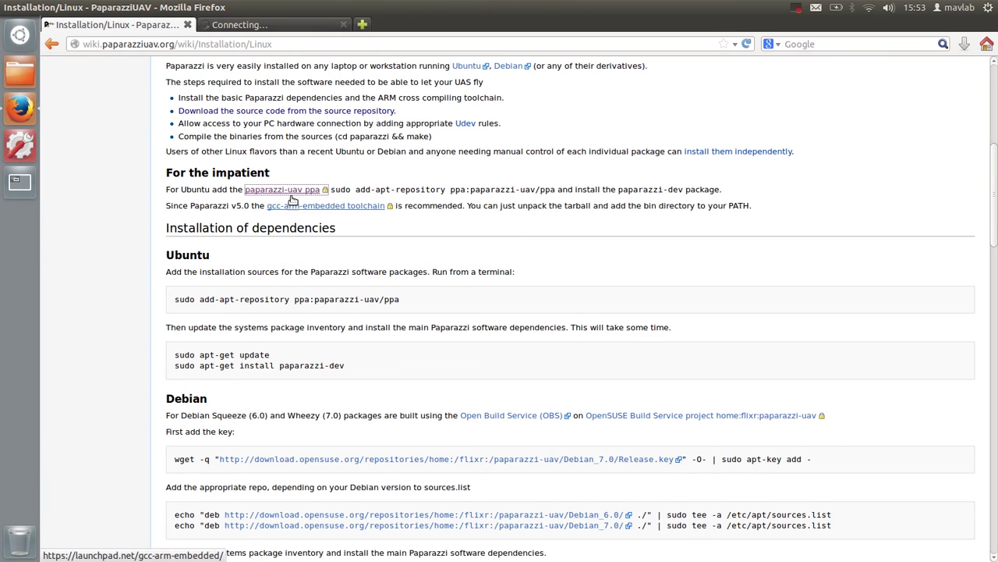
left_click(281, 26)
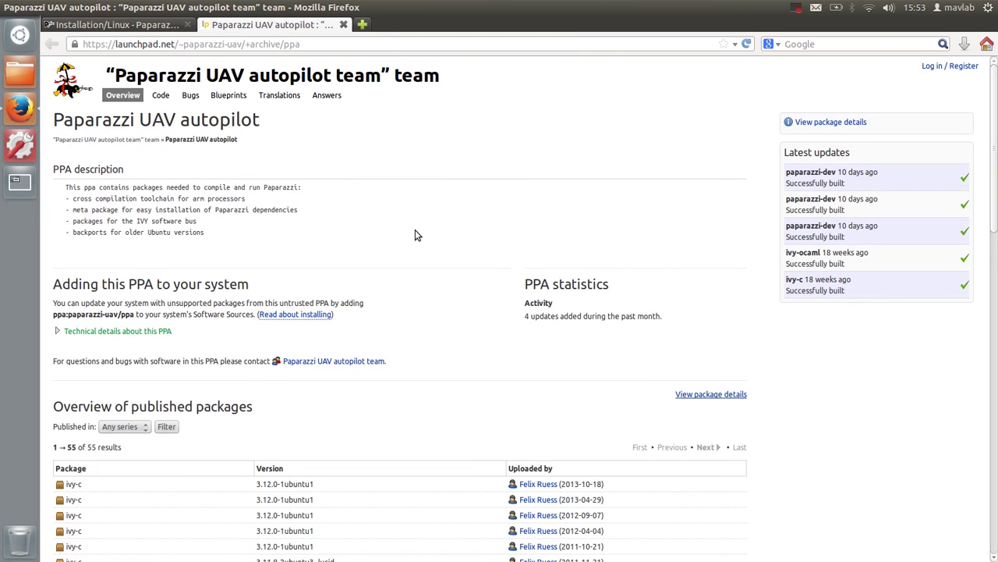
scroll(415, 234, "down", 5)
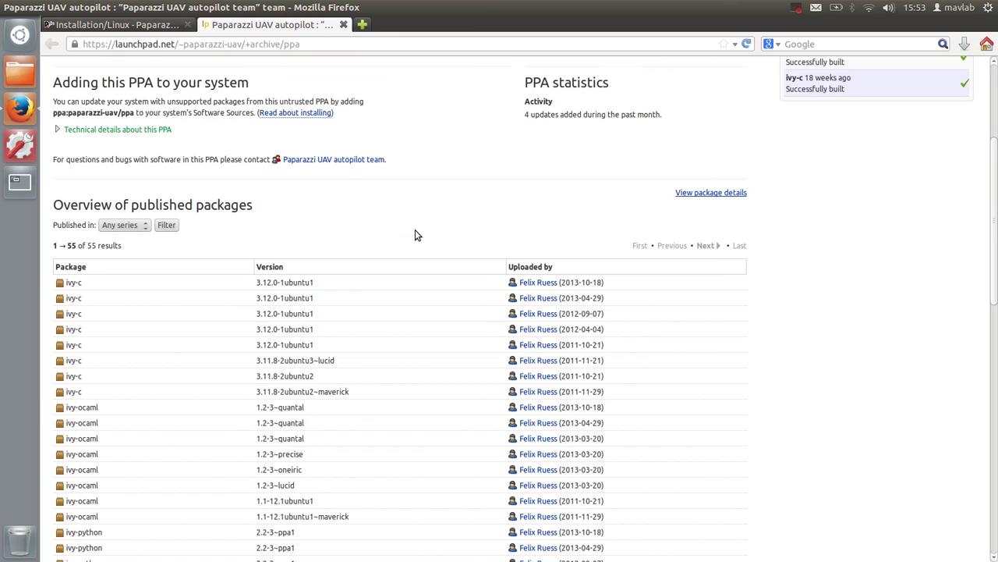
scroll(415, 234, "down", 2)
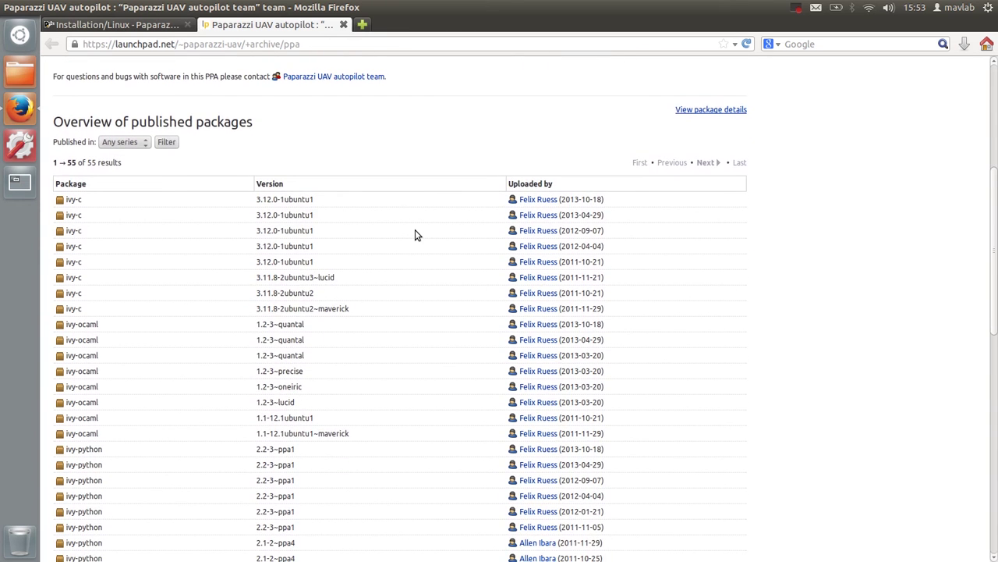
scroll(415, 235, "down", 7)
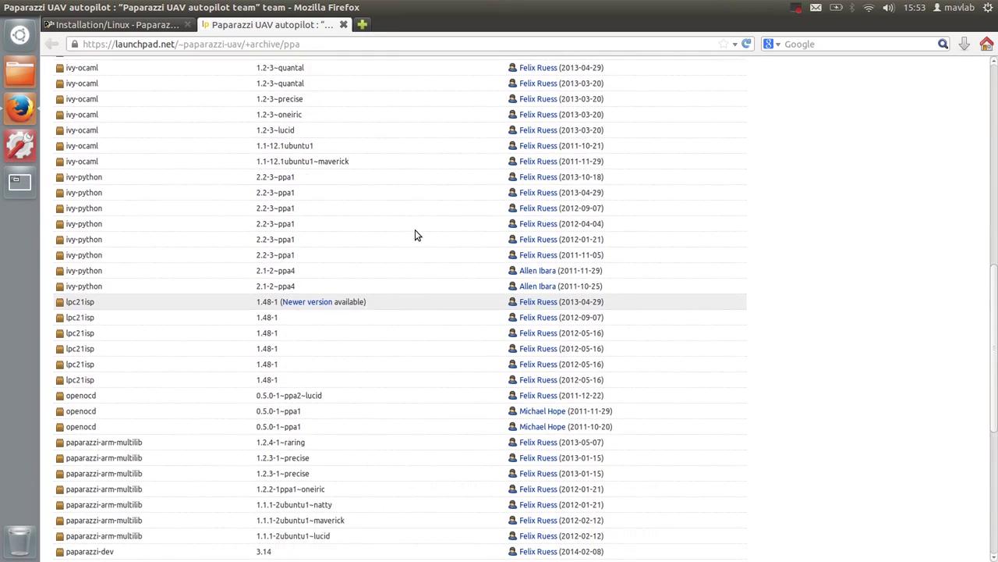
scroll(415, 235, "down", 8)
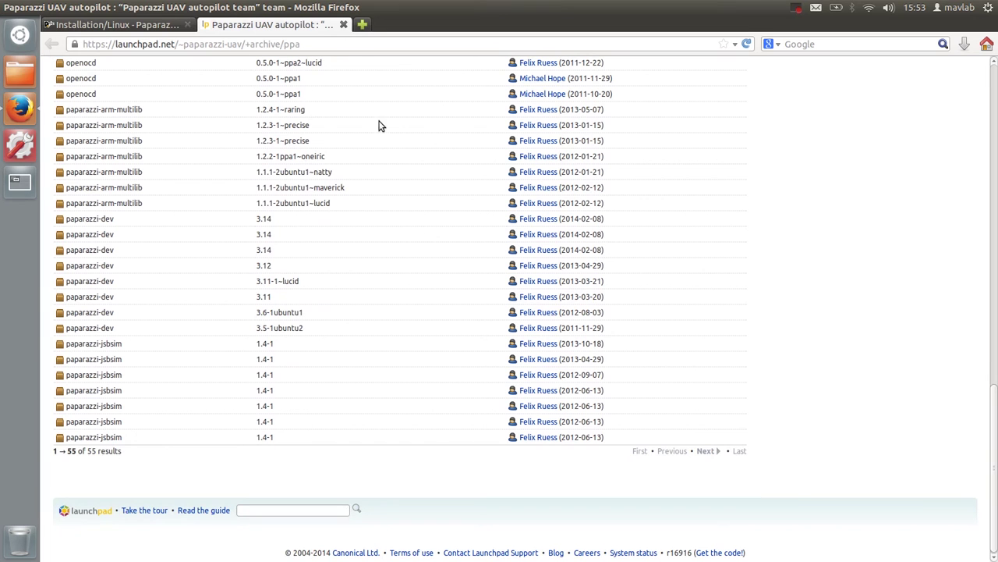
Step: Close the Launchpad tab and copy the wiki's add-apt-repository command line
left_click(343, 26)
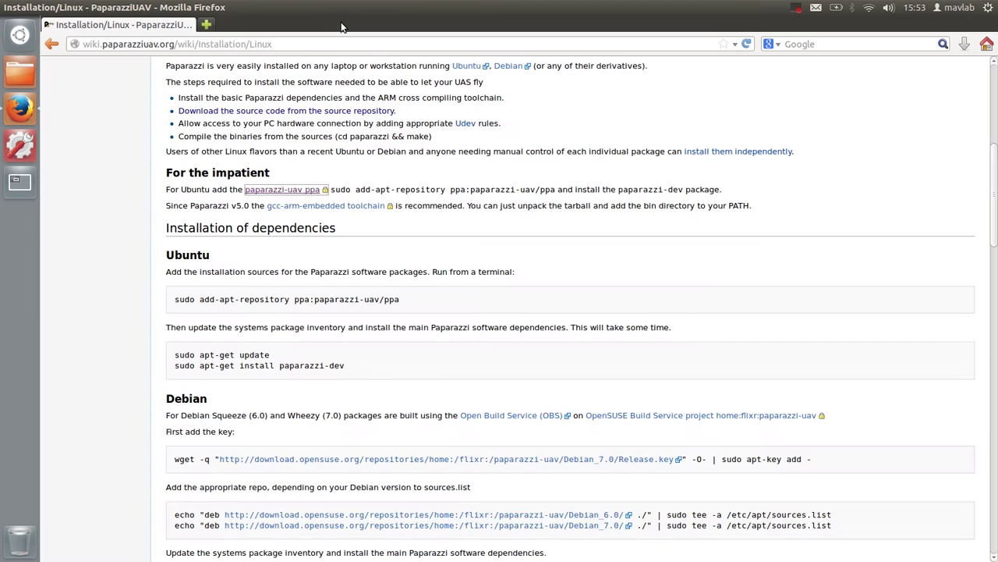
triple_click(184, 301)
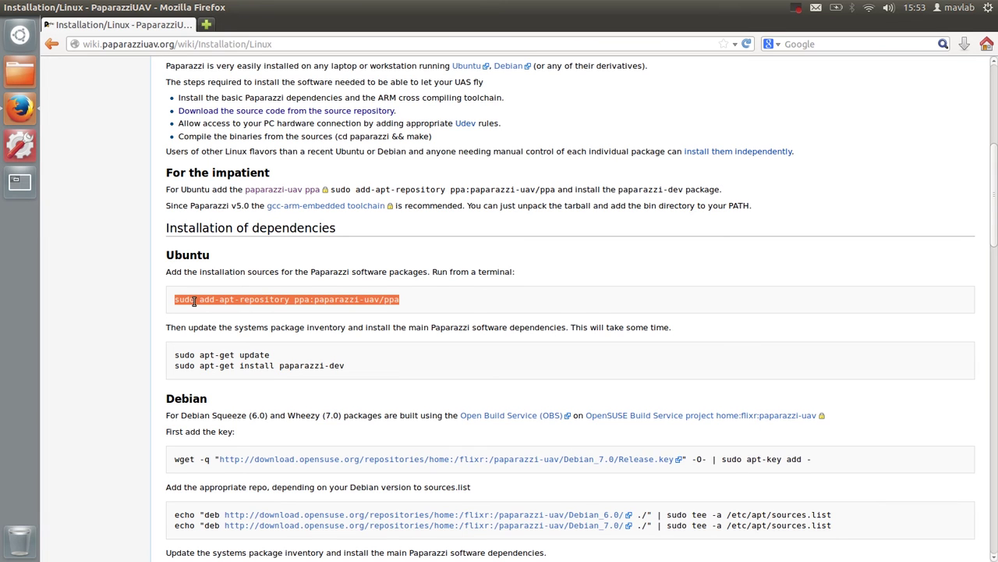
right_click(194, 301)
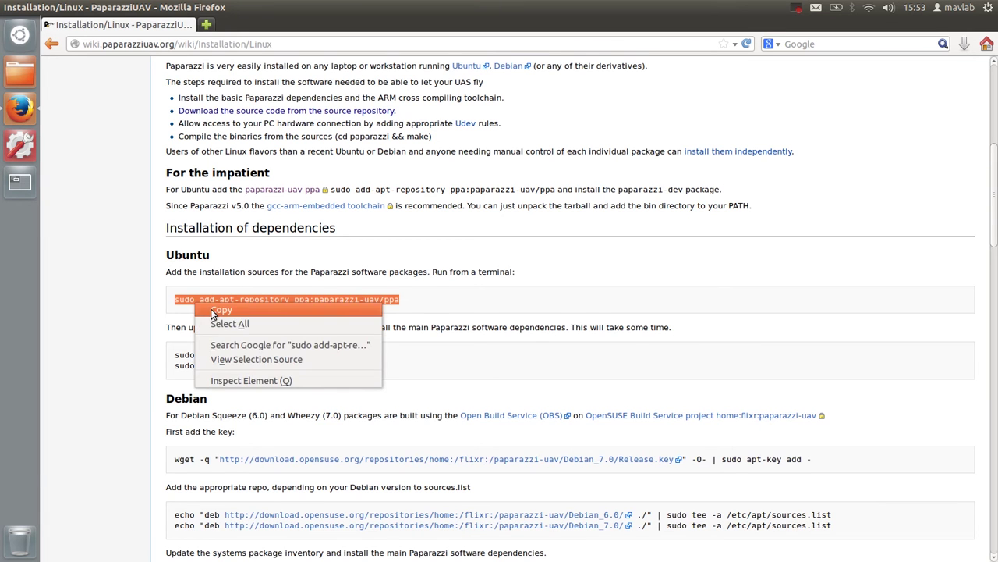
left_click(209, 310)
Step: In a new terminal, run the pasted add-apt-repository command and authenticate with the sudo password
left_click(30, 37)
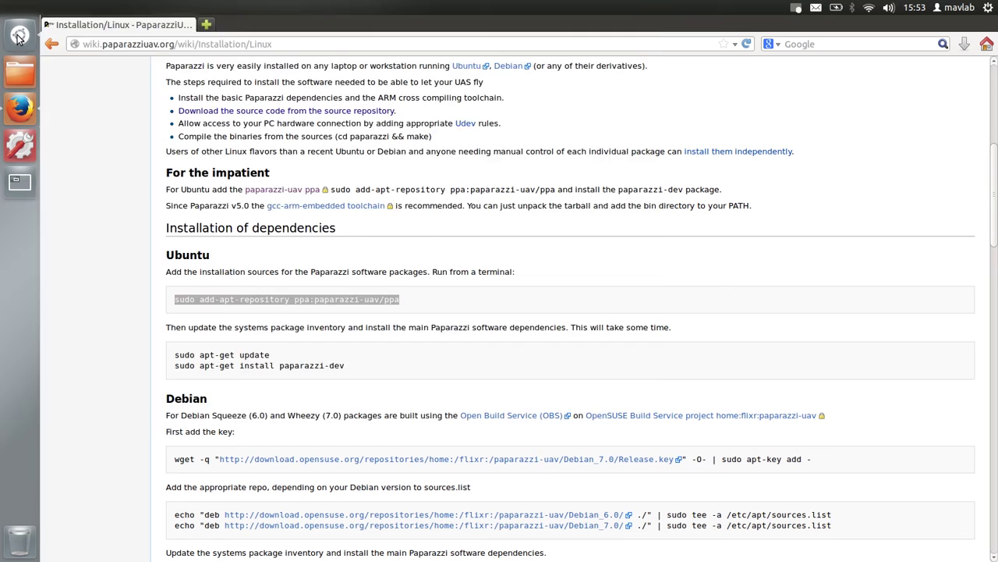
type("ter")
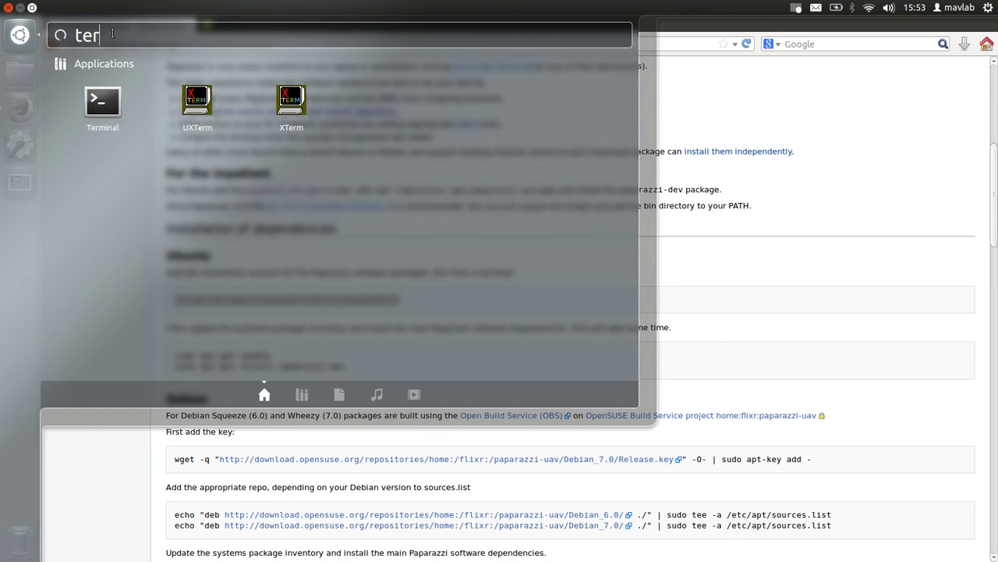
left_click(102, 104)
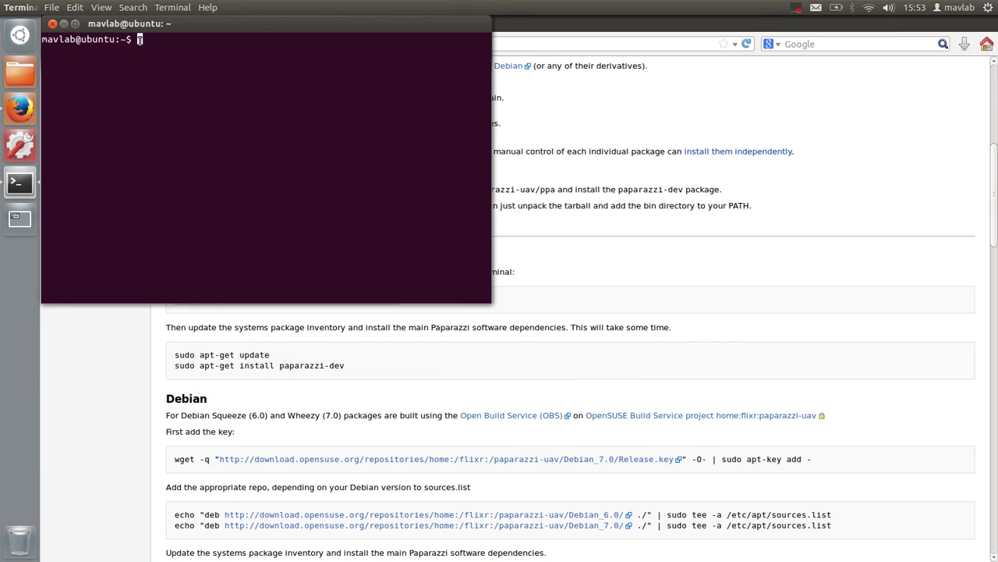
right_click(140, 41)
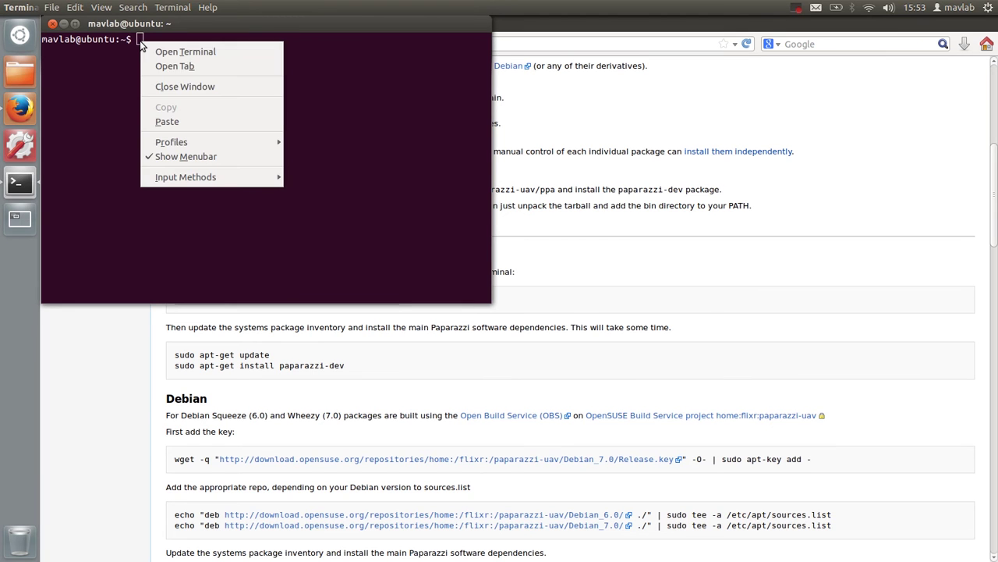
left_click(165, 122)
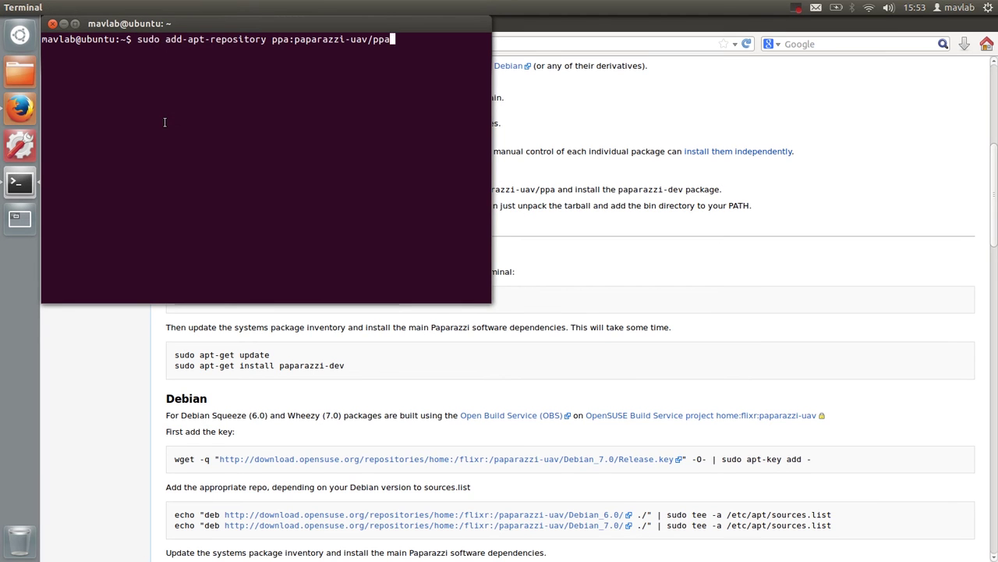
key("Return")
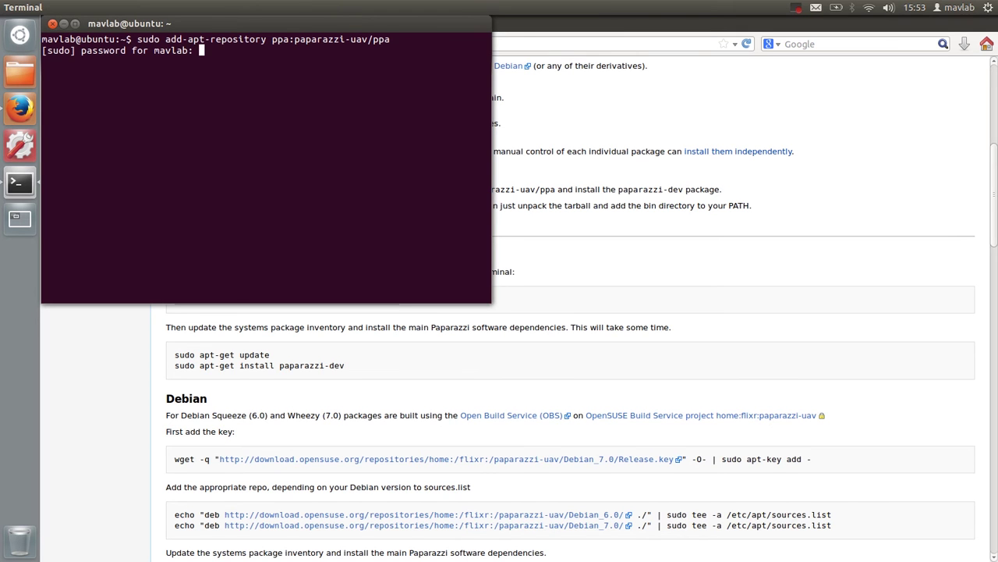
key("Return")
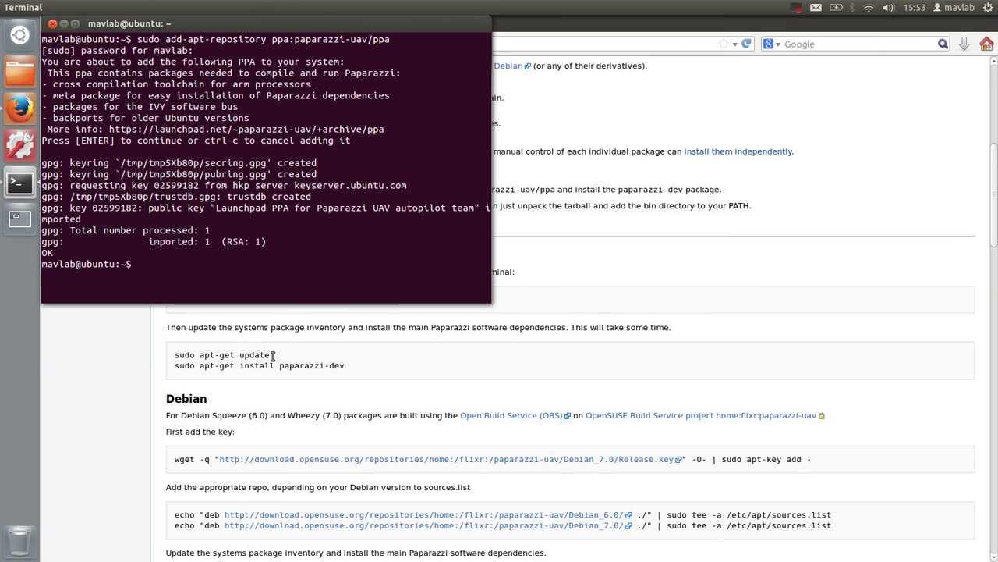
Step: Copy 'sudo apt-get update' from the wiki and run it in the terminal
left_click_drag(273, 355, 177, 358)
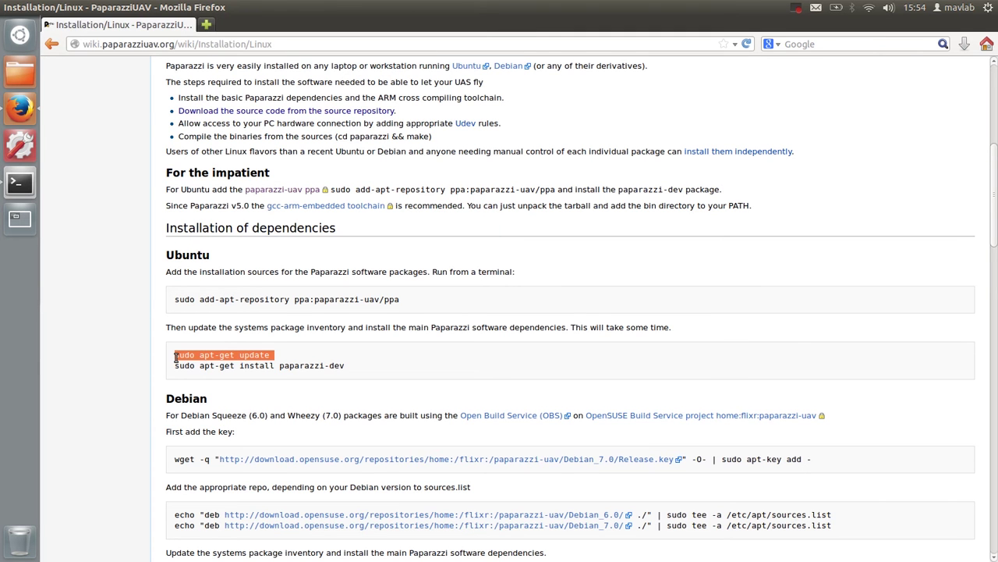
right_click(182, 357)
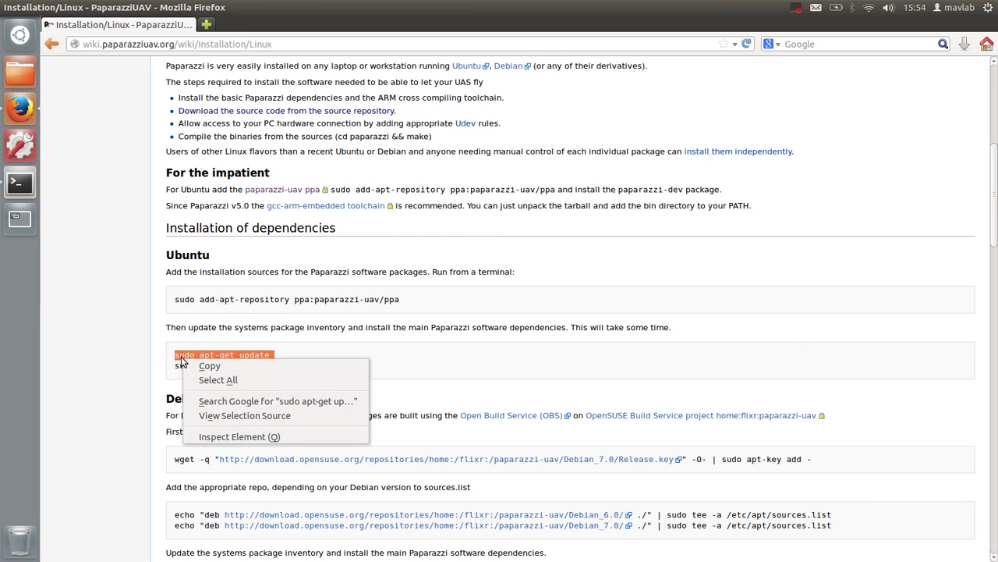
left_click(205, 366)
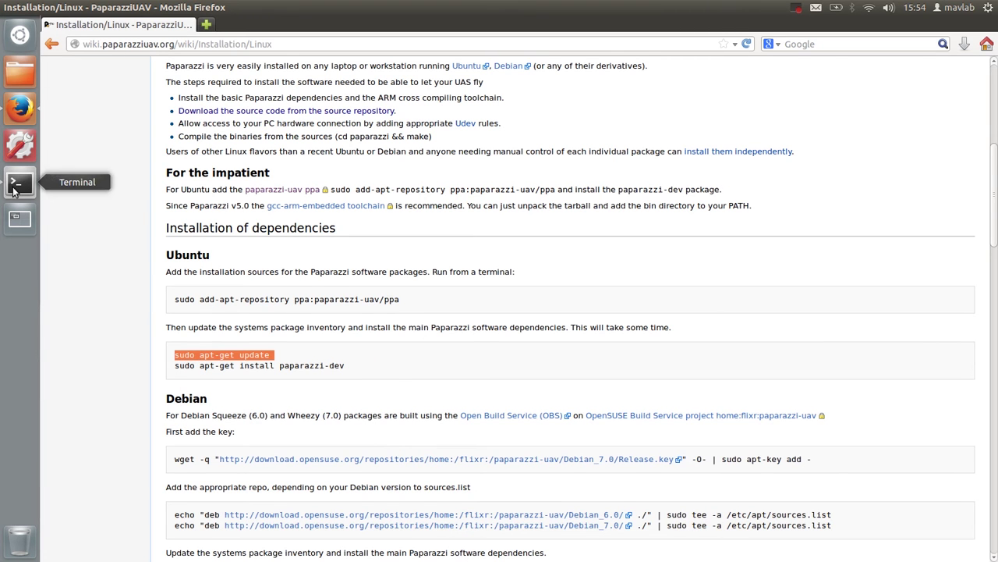
left_click(17, 188)
right_click(141, 265)
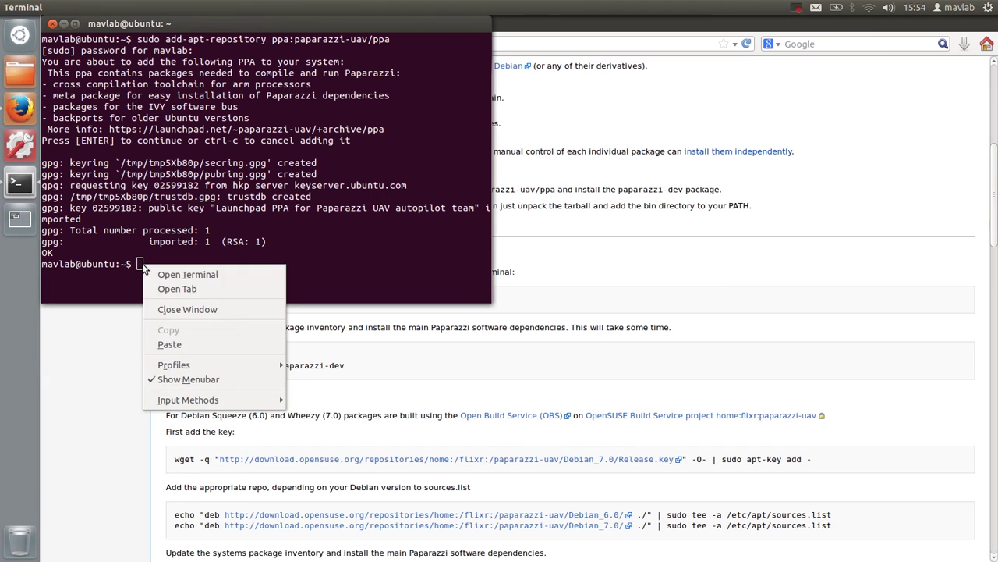
left_click(177, 346)
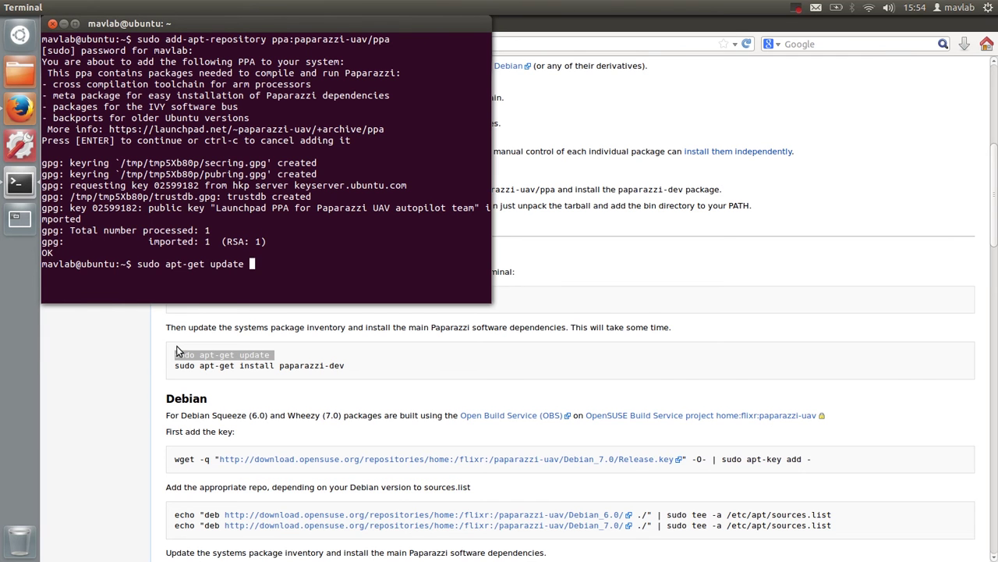
key("Return")
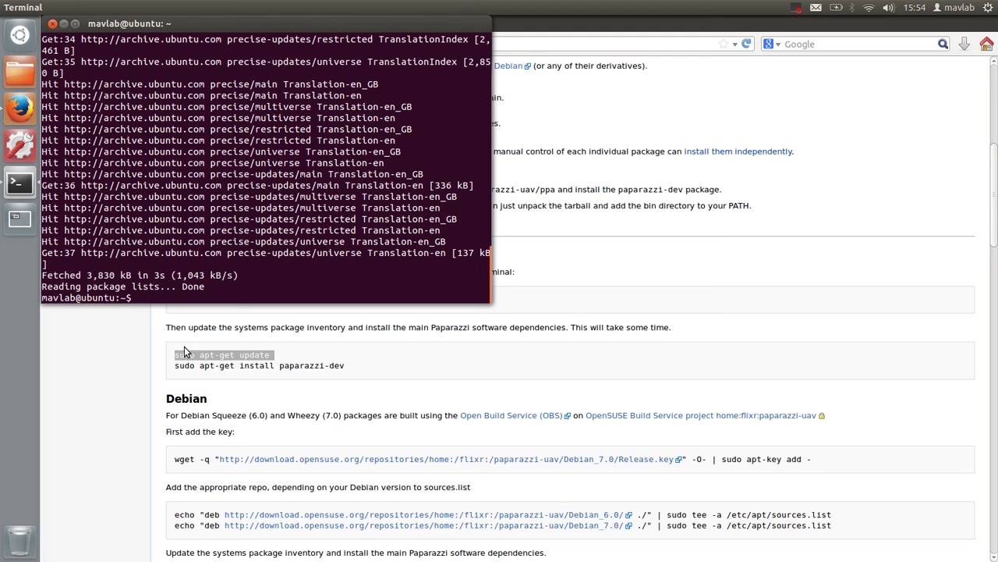
Step: Run the copied 'sudo apt-get install paparazzi-dev' and answer y to install 295 new packages
left_click(347, 370)
left_click_drag(347, 370, 176, 368)
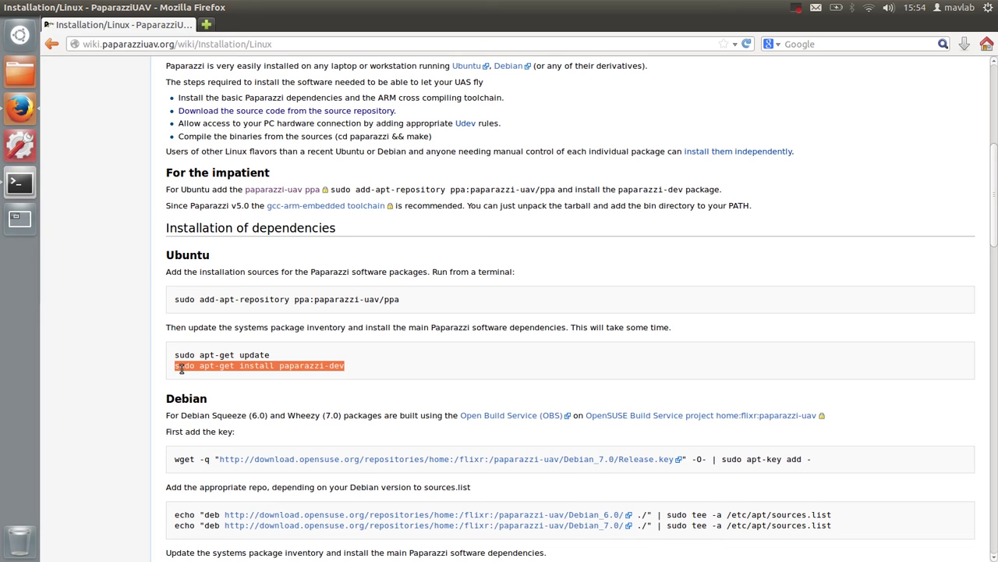
right_click(182, 370)
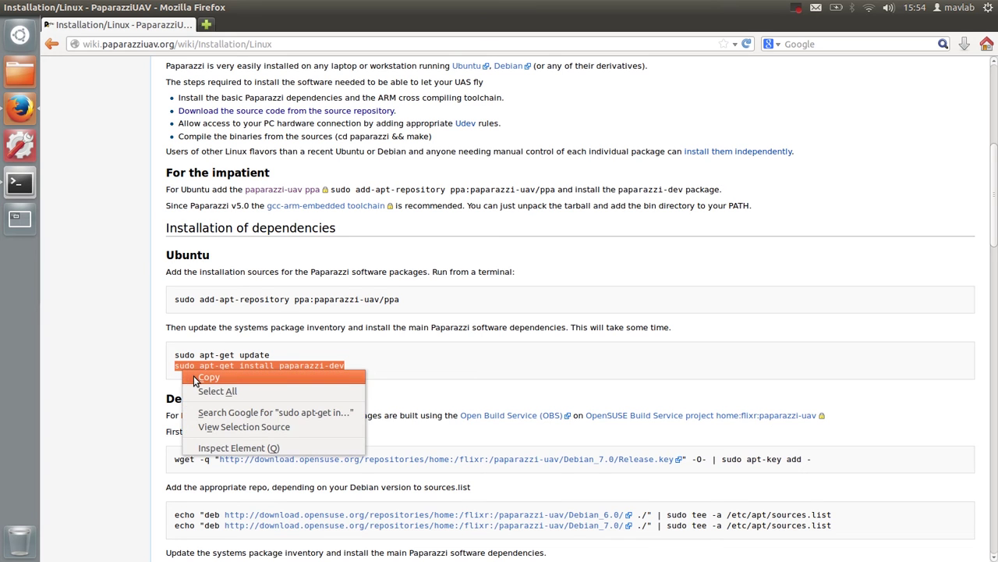
left_click(194, 376)
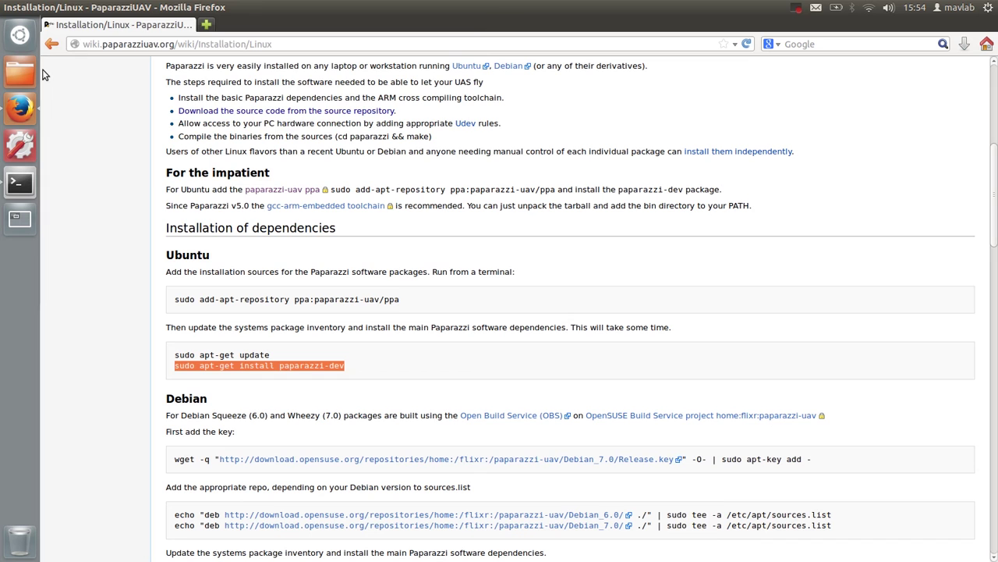
left_click(23, 187)
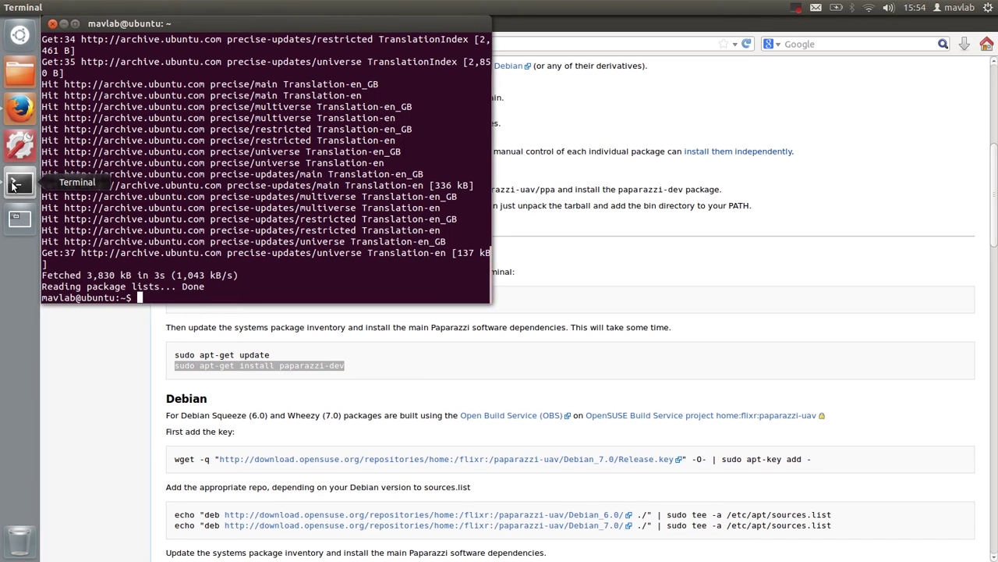
right_click(140, 297)
left_click(167, 381)
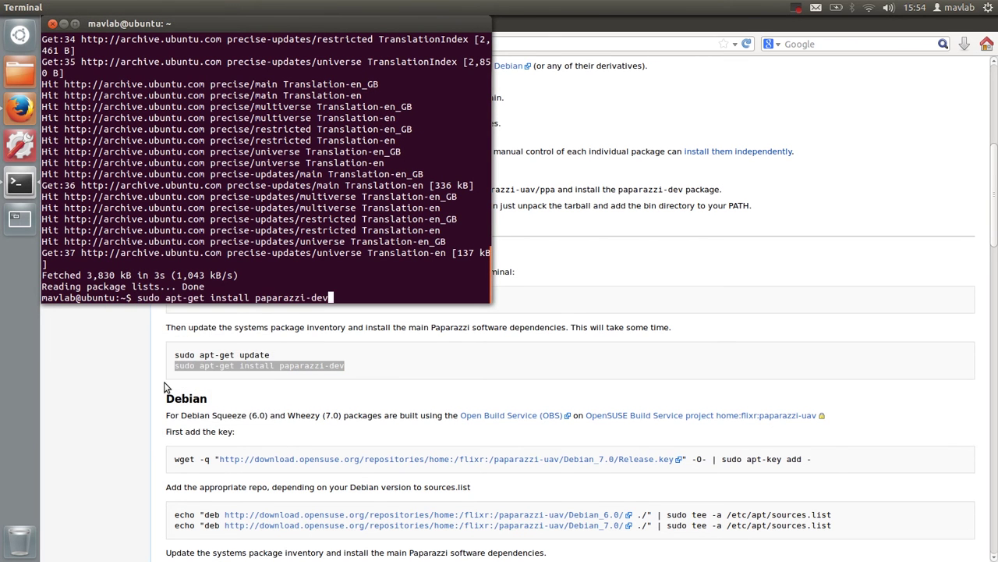
key("Return")
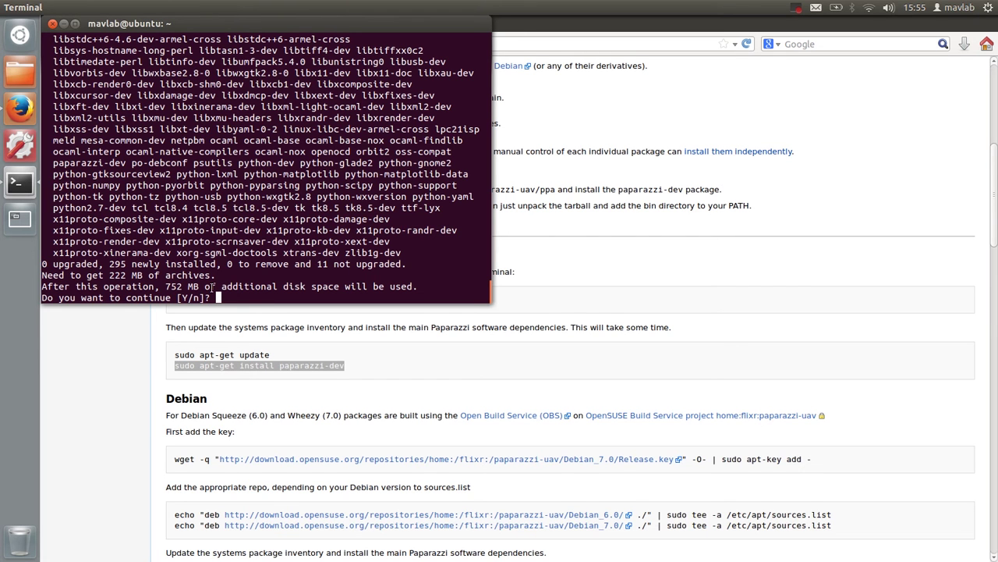
type("y")
key("Return")
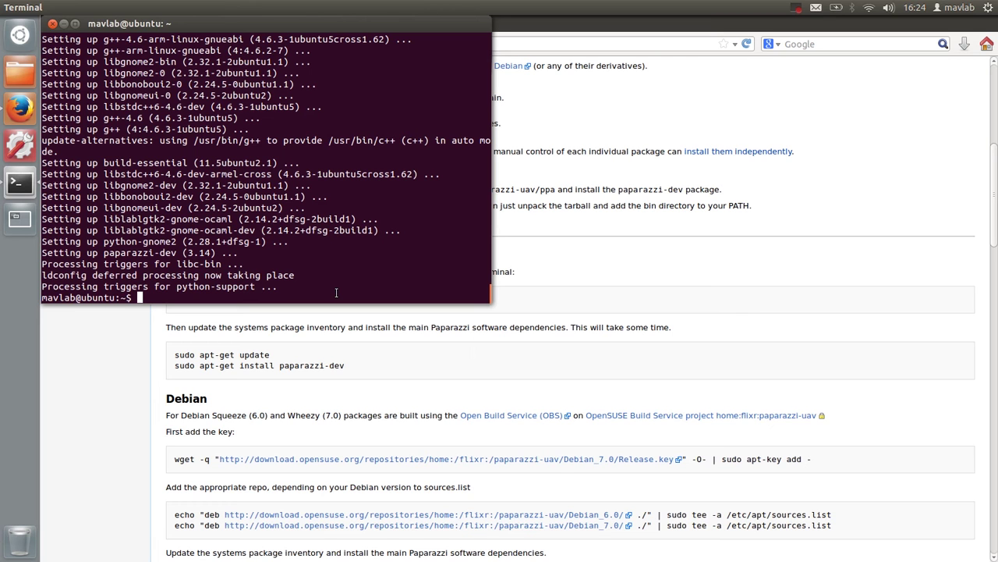
Step: Run 'sudo apt-get install paparazzi-jsbsim', entering the sudo password
type("sudo apt-get install papa")
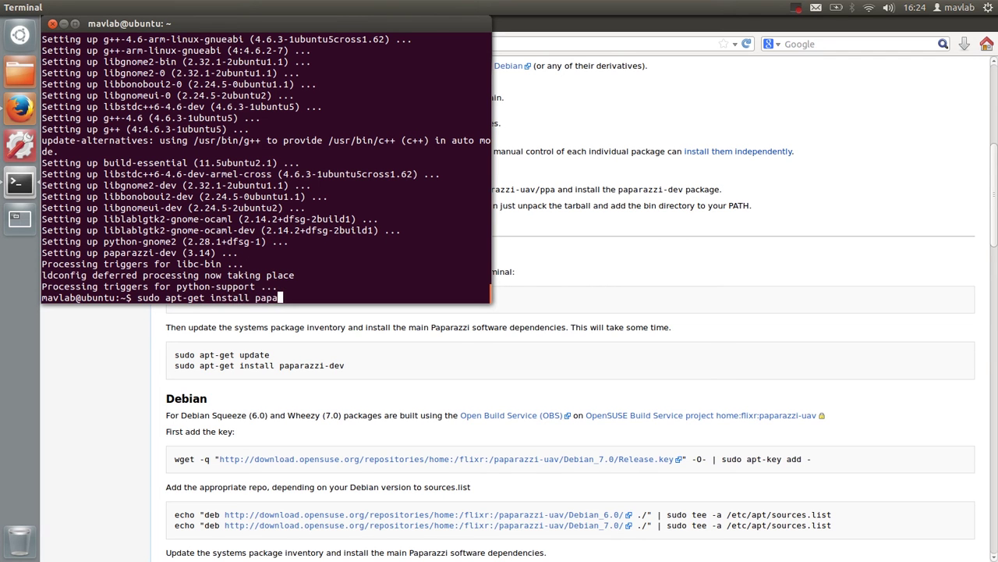
type("razzi-jsbsim")
key("Return")
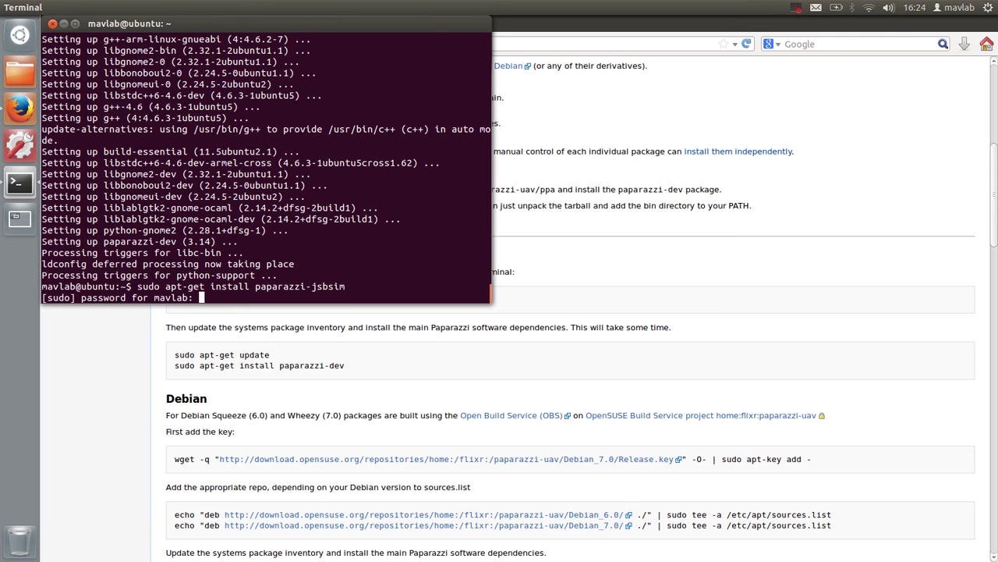
key("Return")
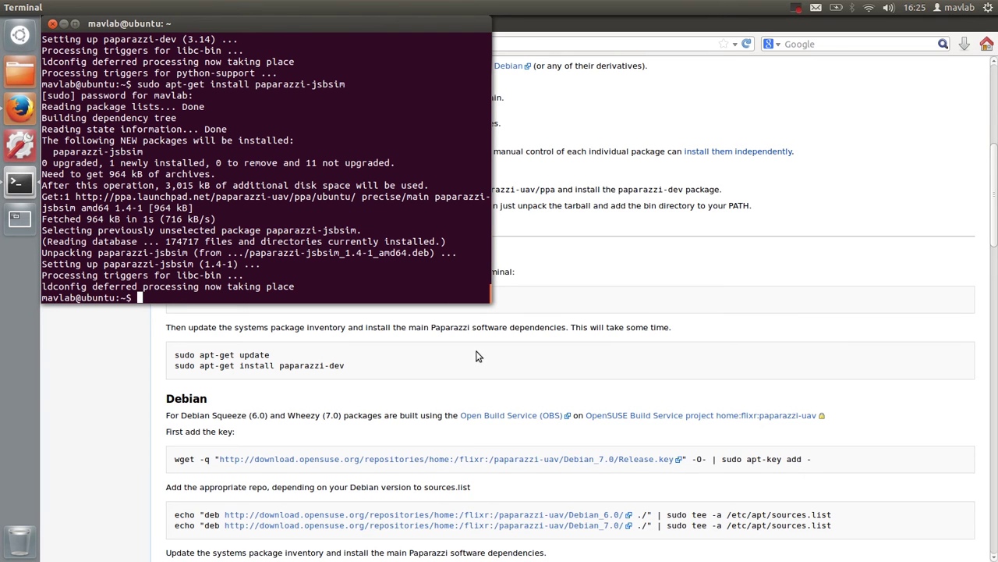
Step: Scroll the wiki to 'gcc-arm-none-eabi as Ubuntu package' and copy its add-apt-repository line
left_click(995, 234)
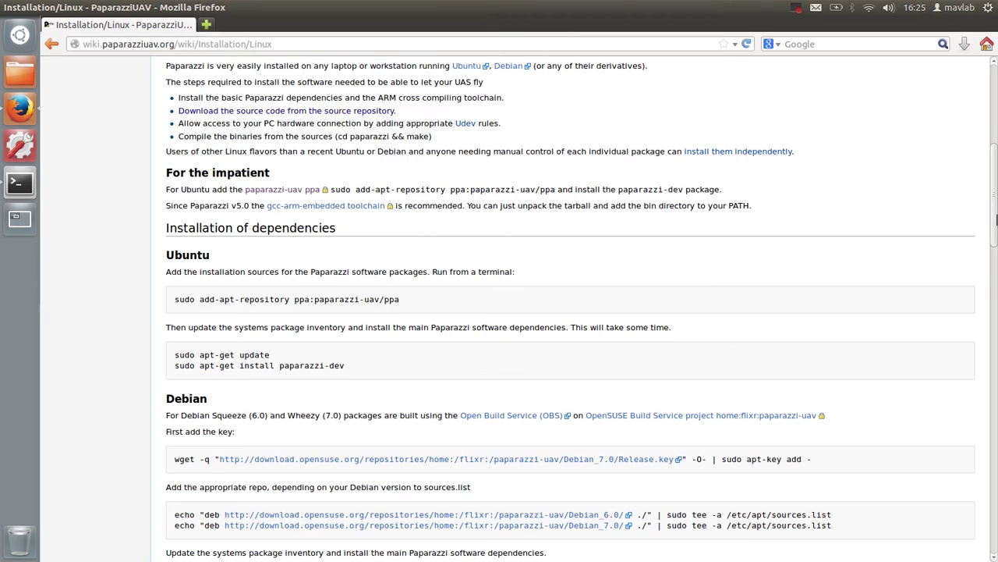
scroll(996, 246, "down", 3)
left_click_drag(996, 247, 995, 321)
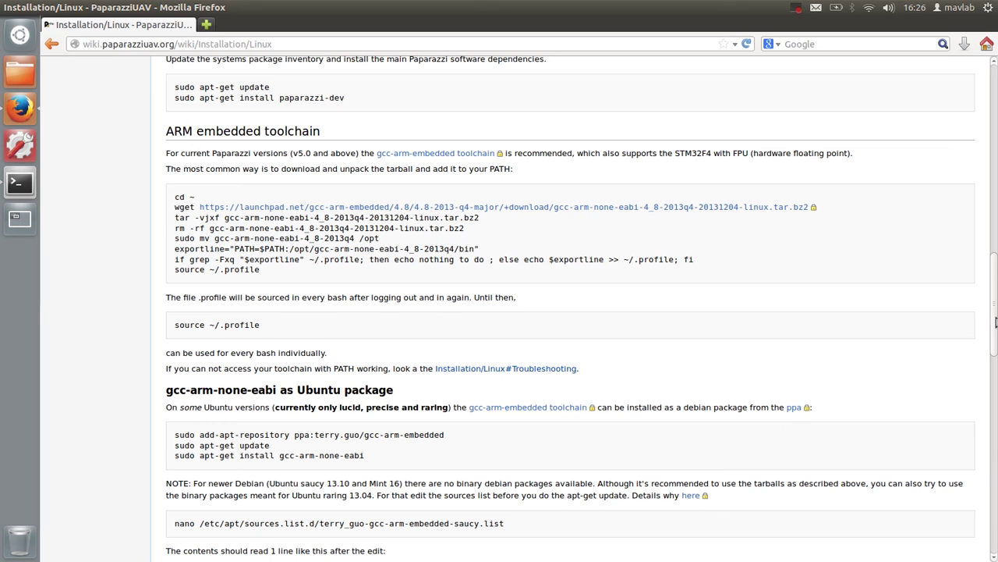
left_click_drag(995, 321, 989, 329)
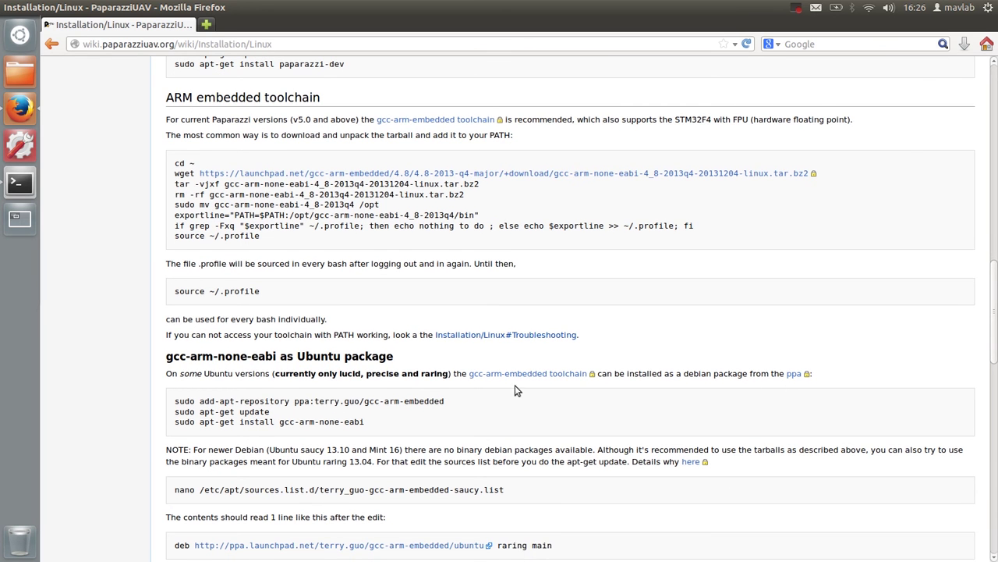
left_click_drag(445, 401, 174, 401)
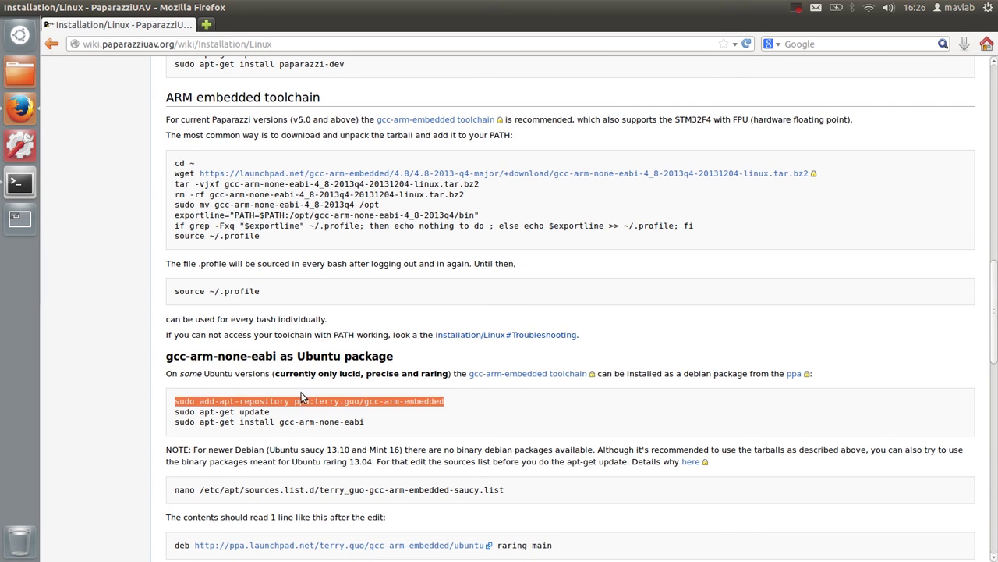
right_click(175, 401)
left_click(212, 407)
Step: Paste and run the toolchain add-apt-repository command in the terminal, confirming the PPA addition
left_click(20, 182)
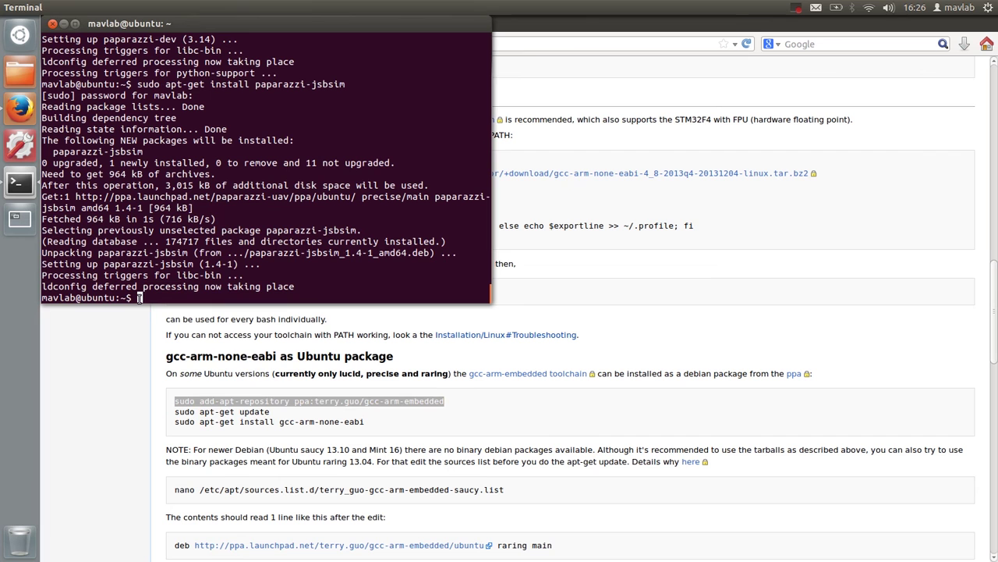
right_click(140, 298)
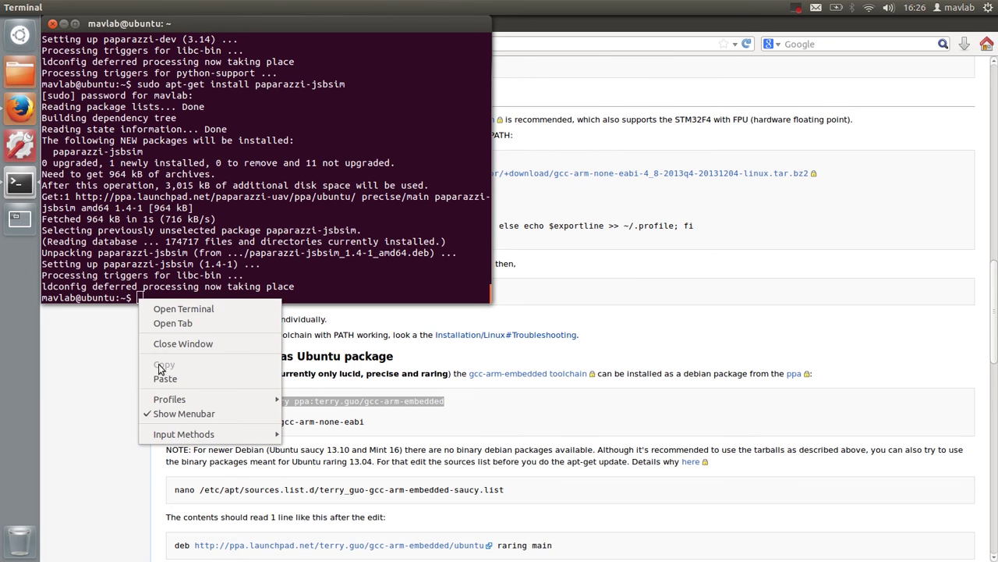
left_click(161, 379)
key("Return")
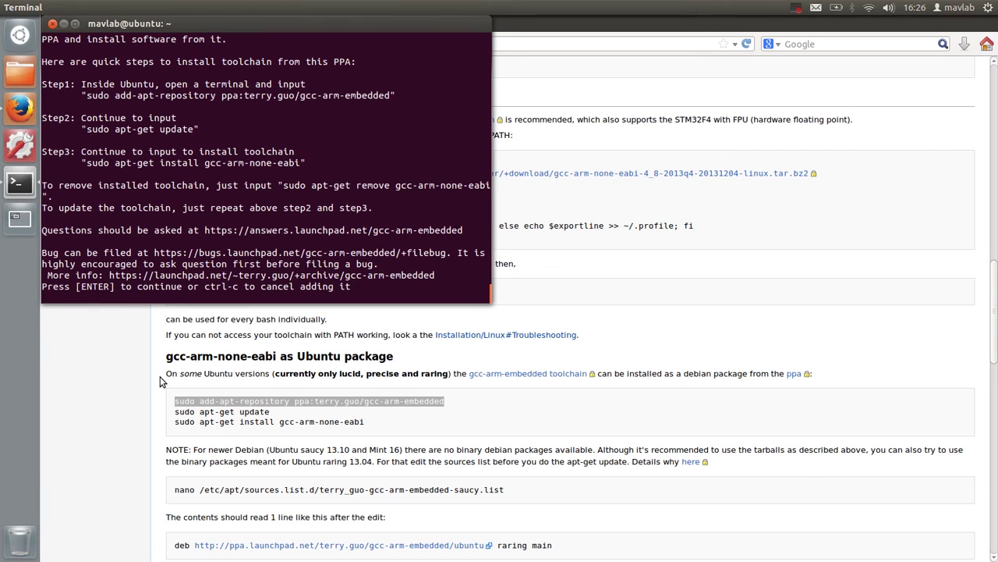
key("Return")
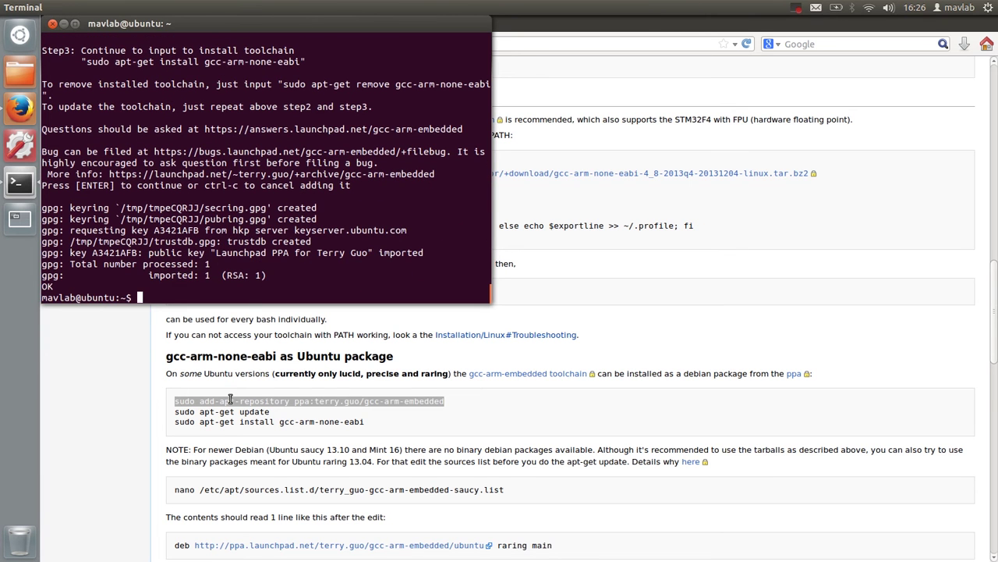
left_click_drag(269, 412, 178, 414)
Step: Copy 'sudo apt-get update' from the wiki and run it in the terminal
right_click(178, 414)
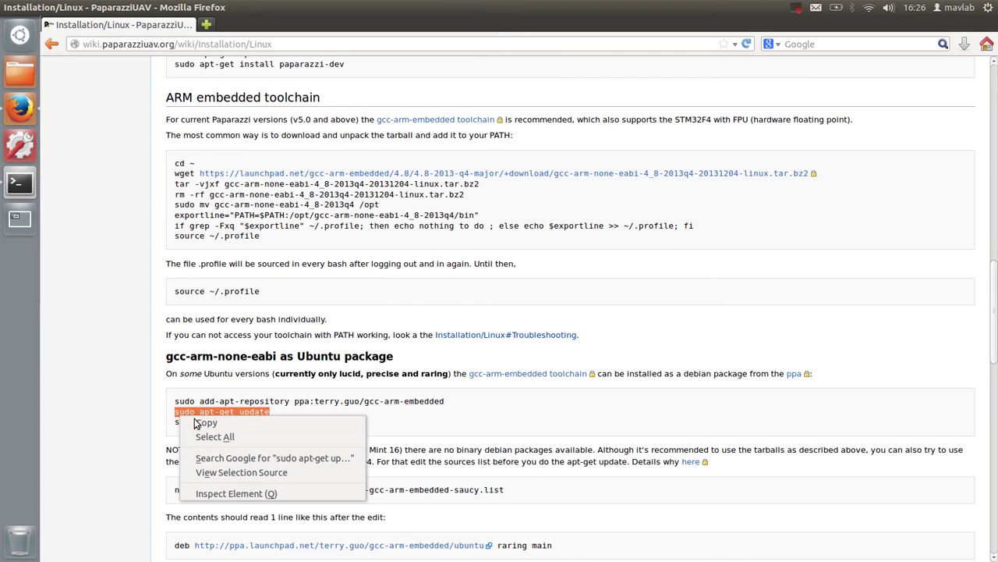
left_click(200, 425)
left_click(17, 181)
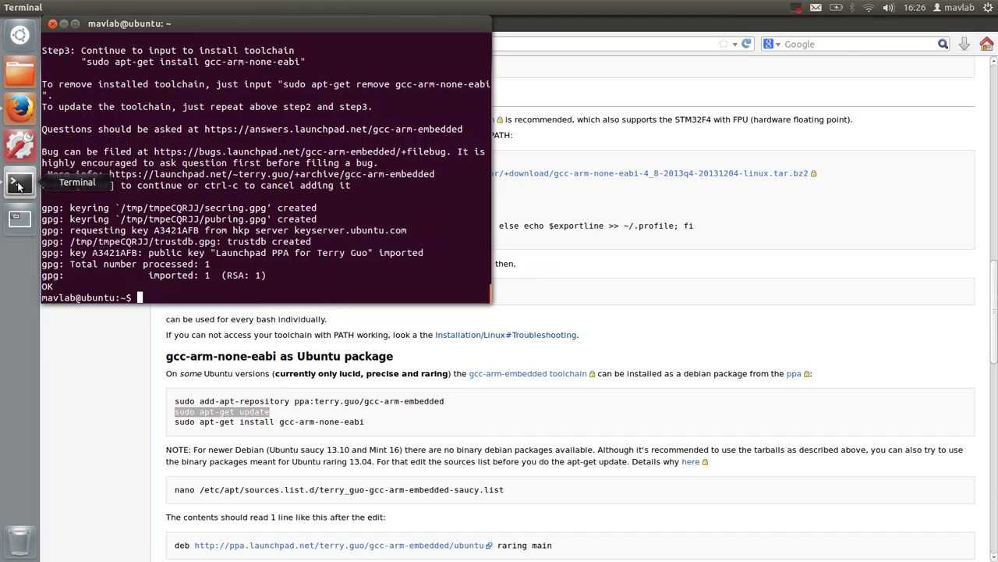
right_click(141, 298)
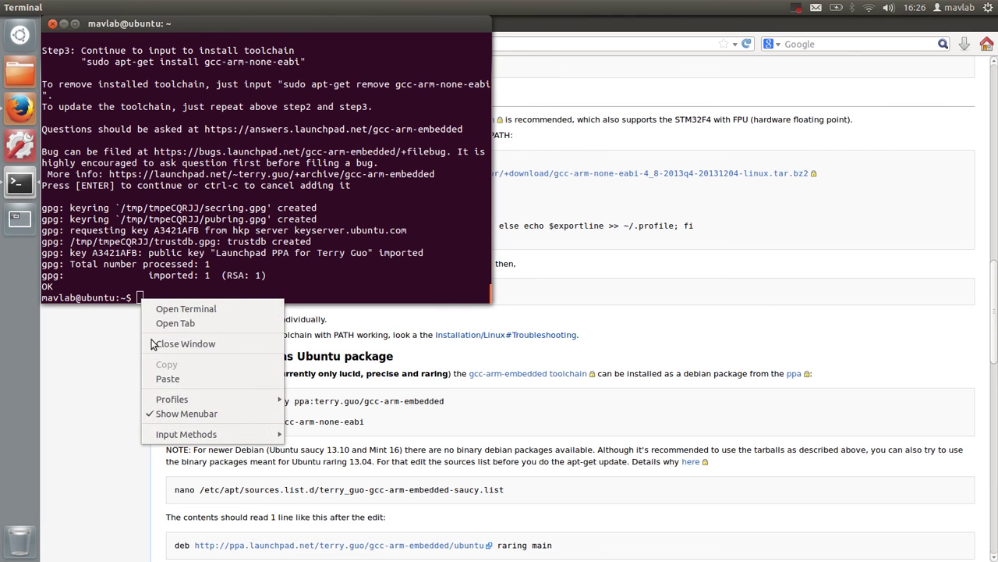
left_click(157, 377)
key("Return")
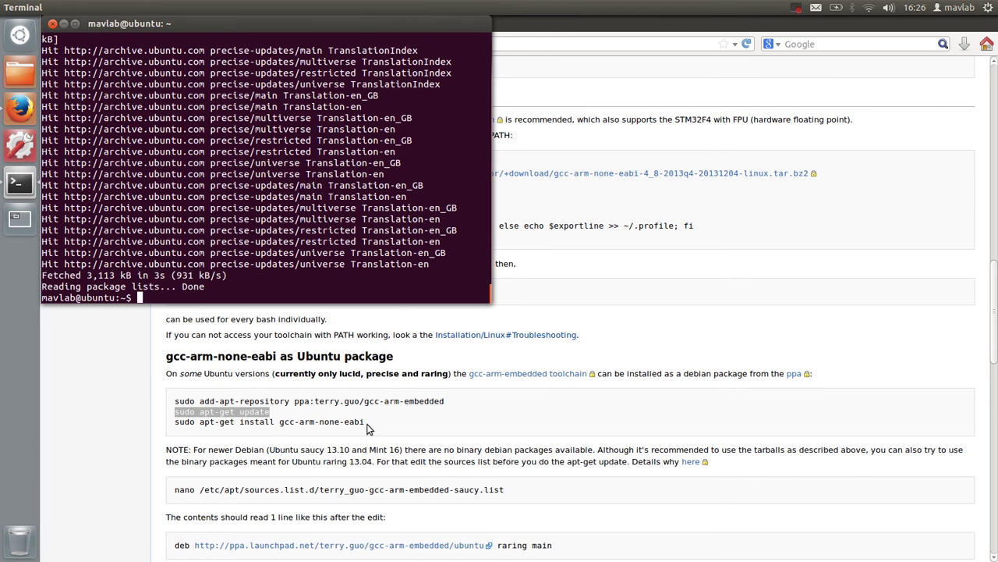
Step: Copy and run 'sudo apt-get install gcc-arm-none-eabi' in the terminal
left_click_drag(365, 421, 176, 422)
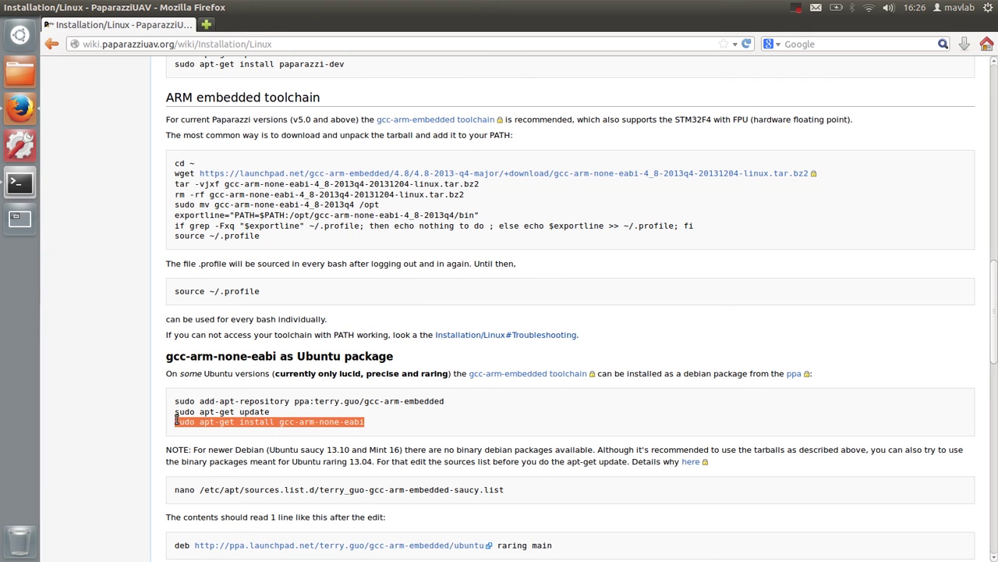
right_click(176, 425)
left_click(204, 431)
left_click(23, 186)
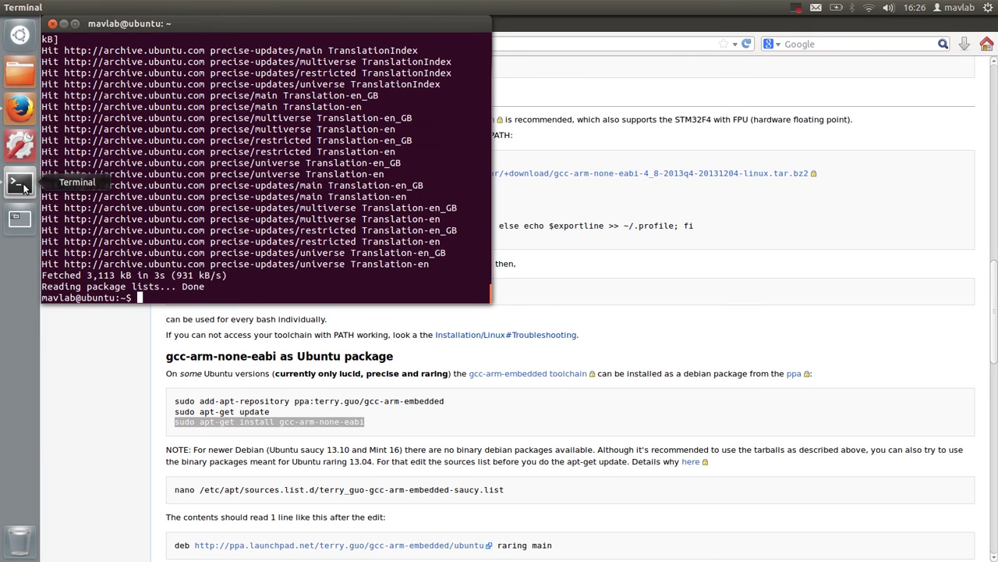
right_click(144, 298)
left_click(171, 380)
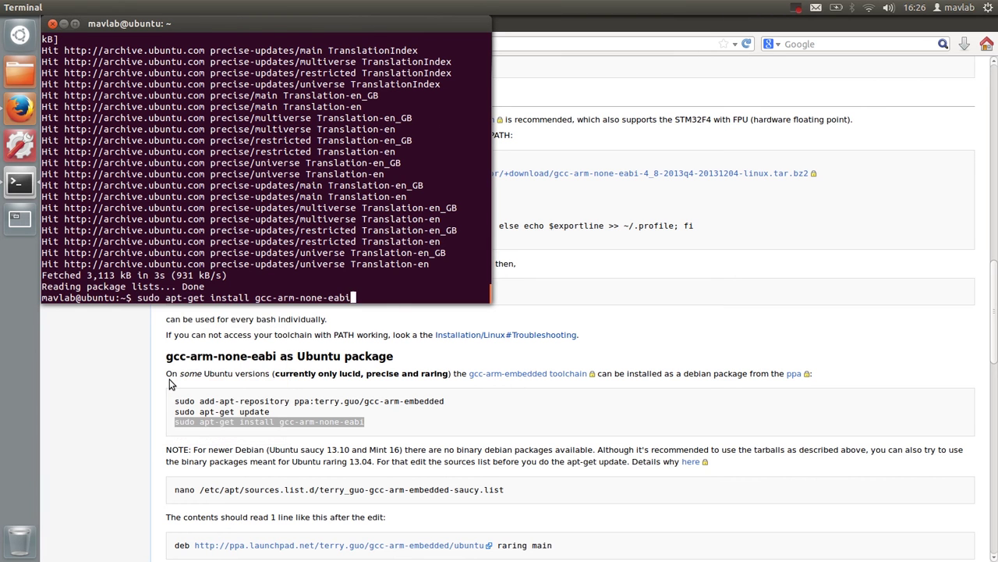
key("Return")
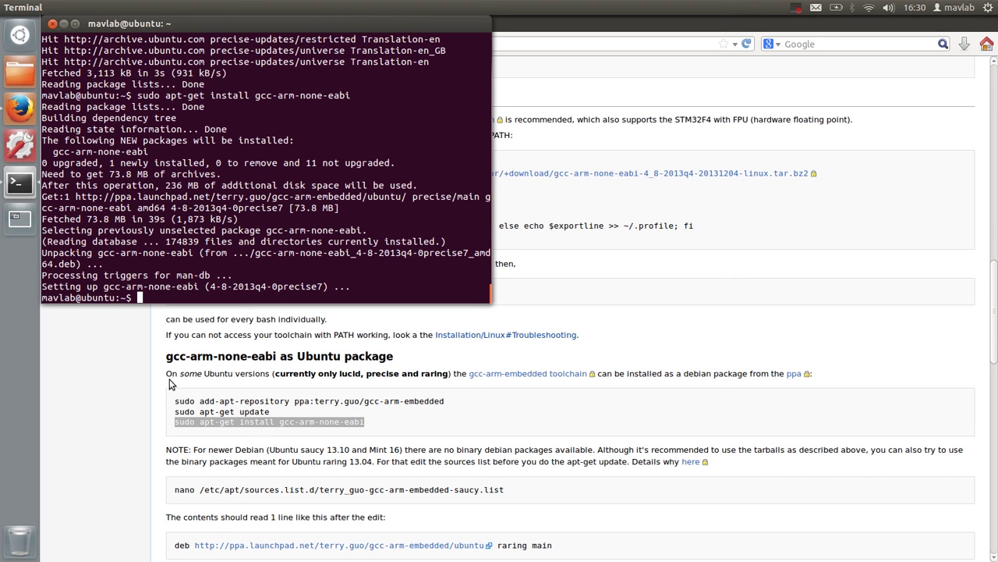
Step: Open 'Getting the Source Code' in a new tab, then its Github link in another tab
left_click(551, 450)
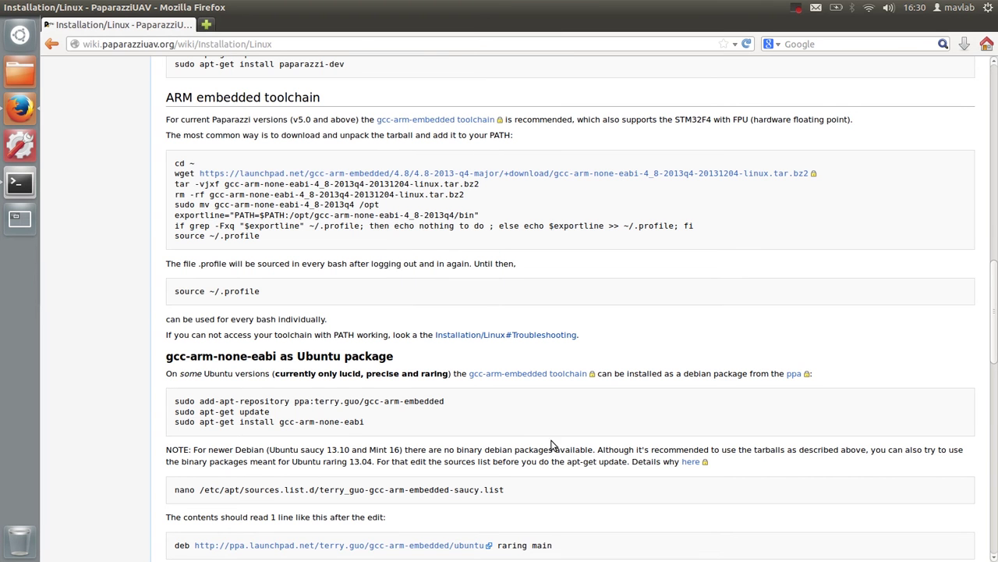
left_click_drag(994, 263, 994, 270)
scroll(994, 270, "down", 4)
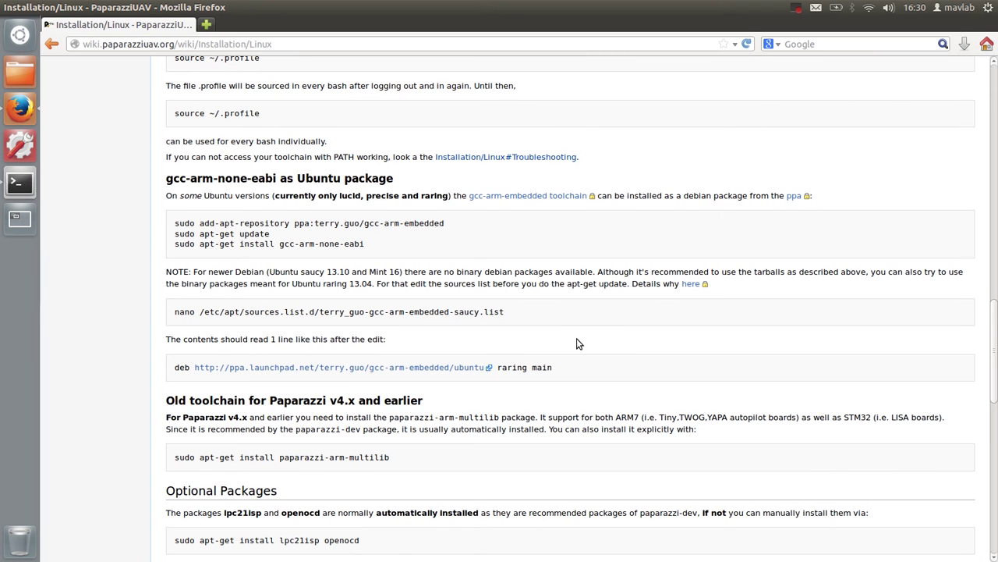
scroll(577, 343, "down", 8)
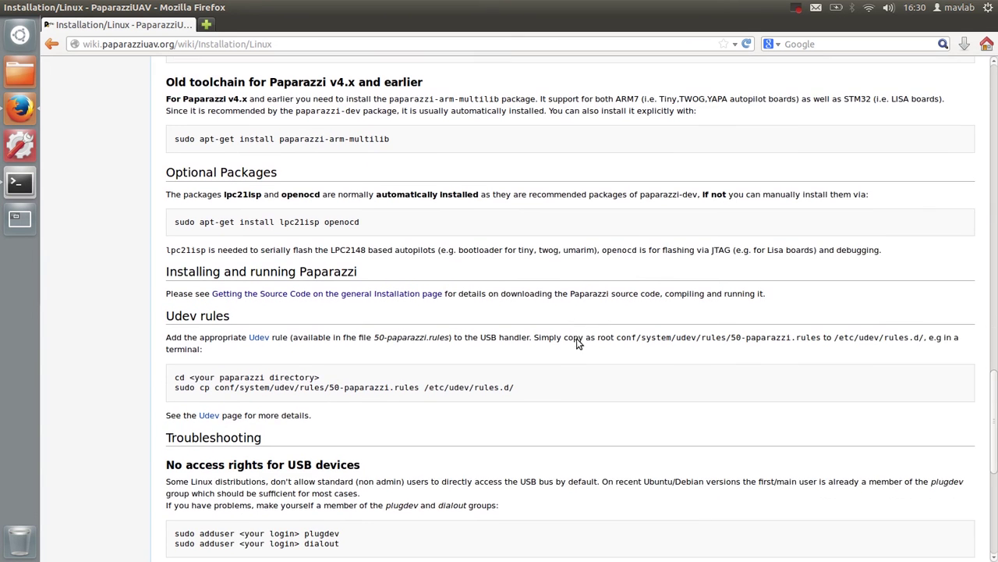
right_click(364, 294)
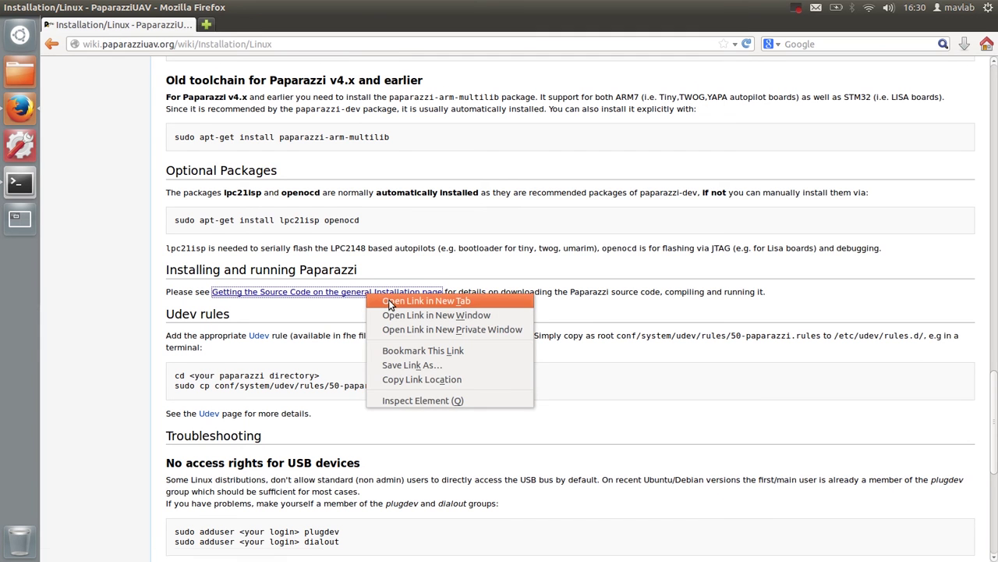
left_click(390, 301)
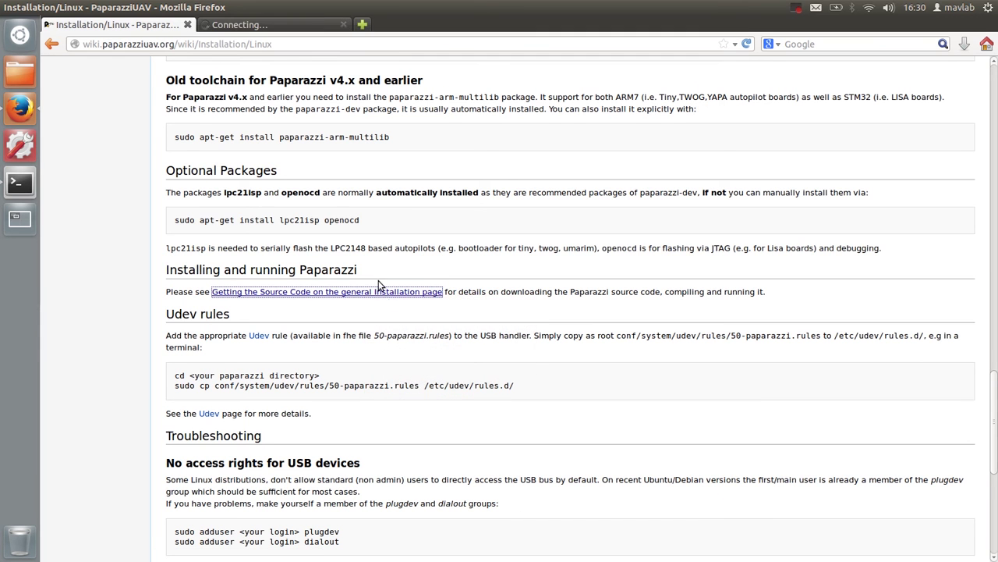
left_click(243, 26)
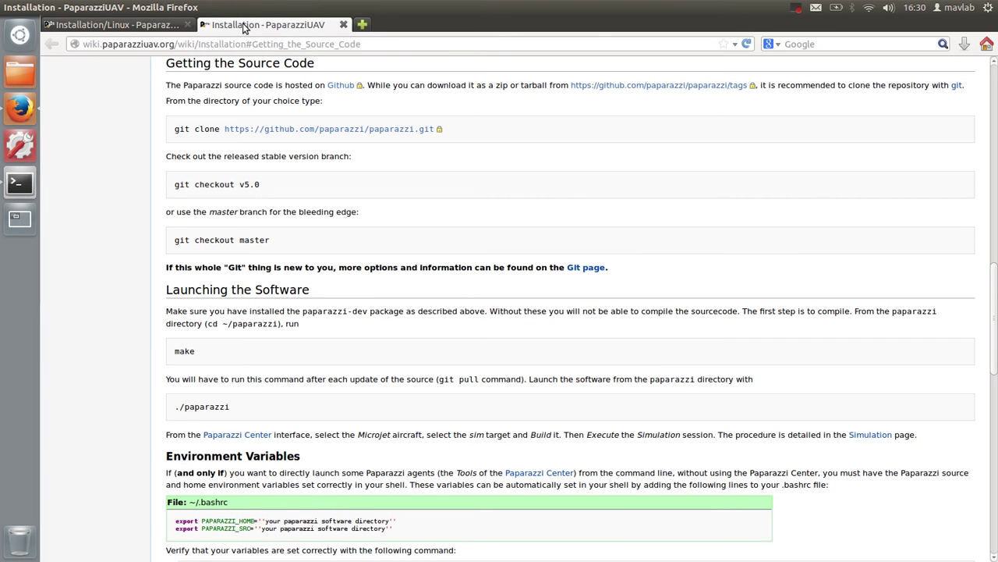
right_click(338, 84)
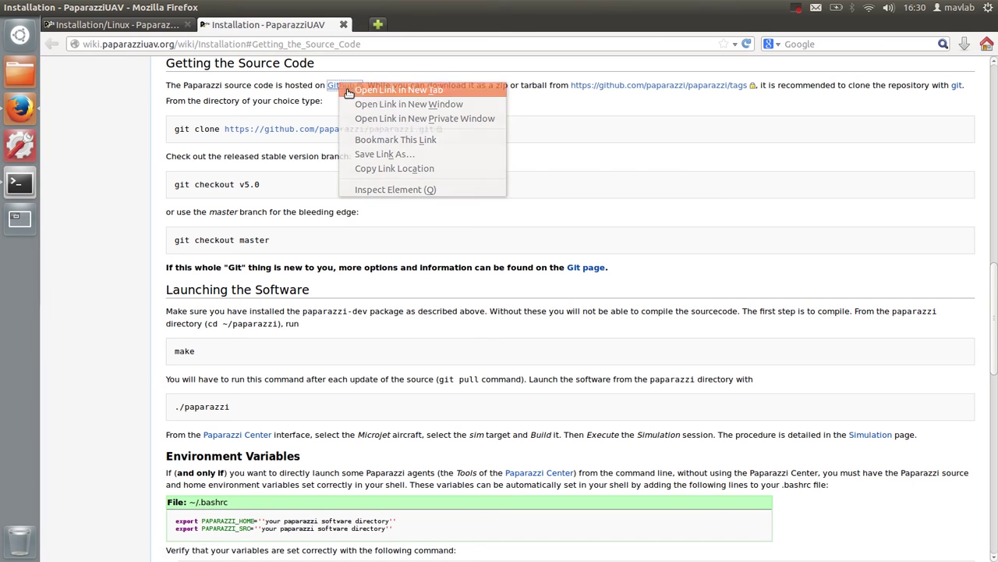
left_click(351, 91)
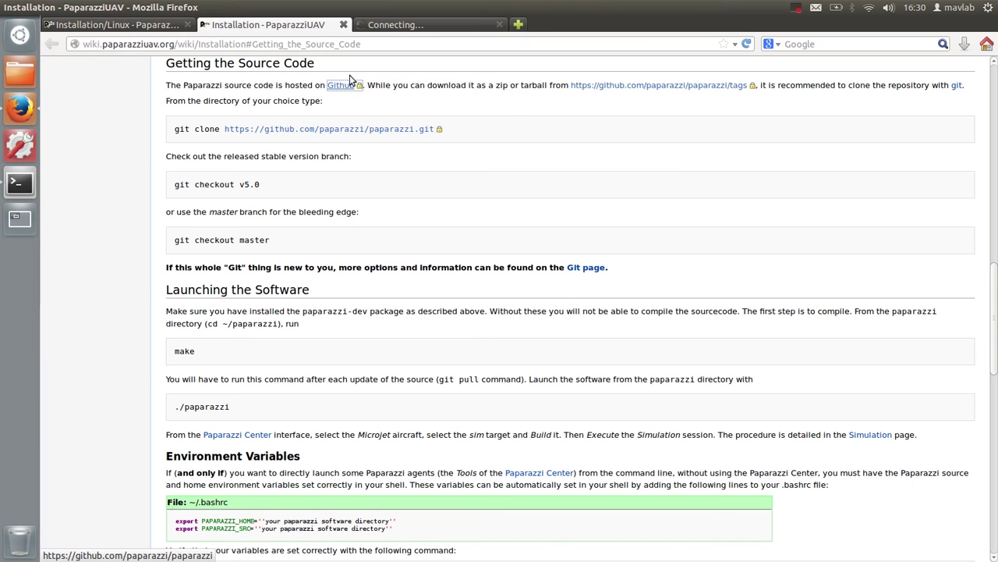
Step: Look over the paparazzi/paparazzi repository's branch: master list, then close the GitHub tab
left_click(414, 25)
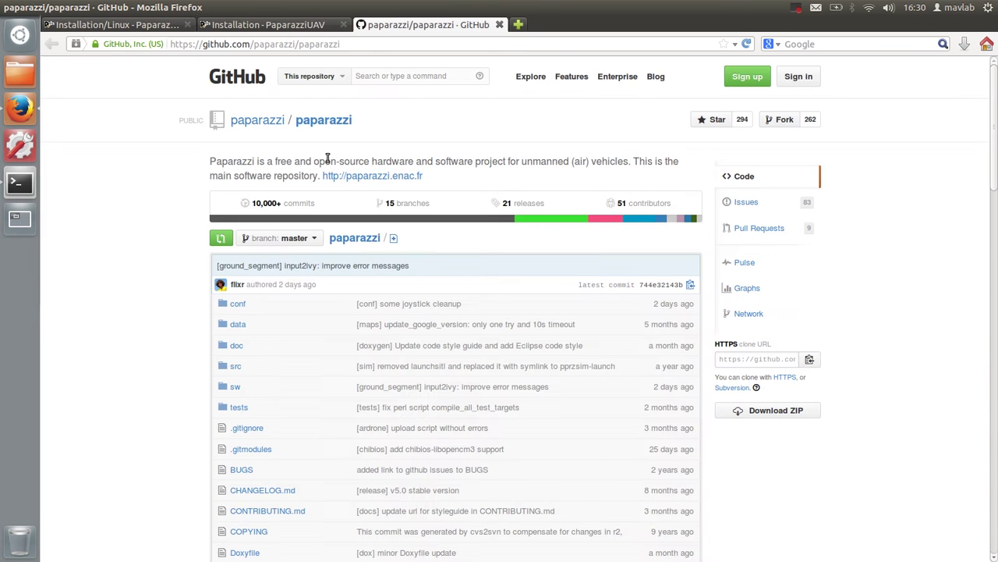
left_click(315, 241)
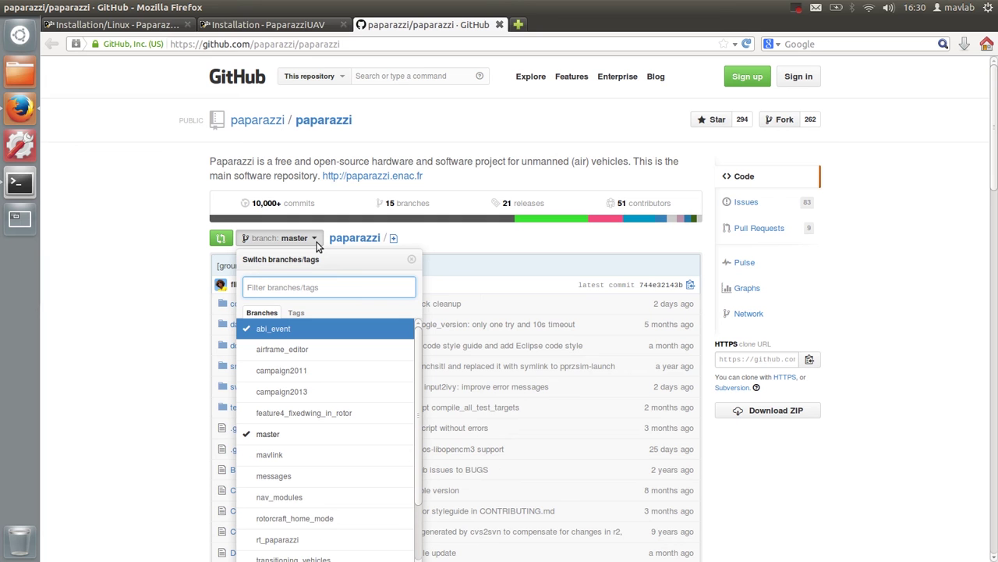
left_click(453, 249)
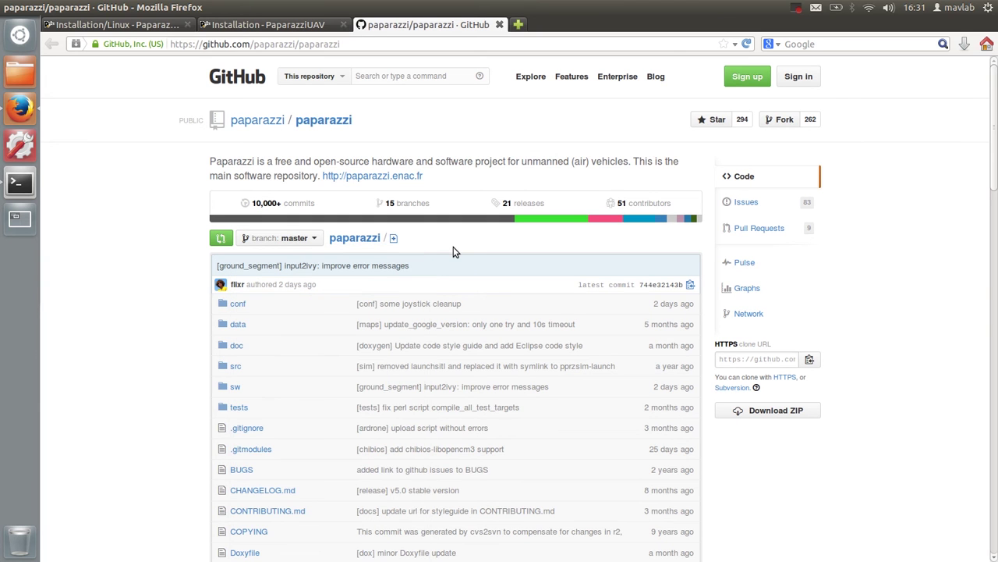
left_click(499, 25)
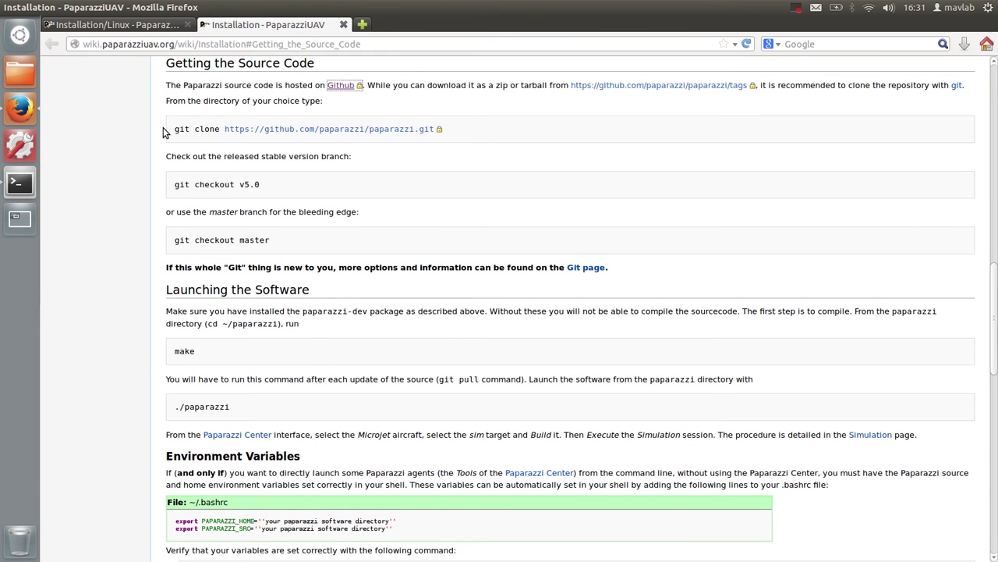
Step: Copy the wiki's git clone line, run it in the terminal, then open the Home folder
left_click(188, 128)
left_click_drag(187, 129, 437, 129)
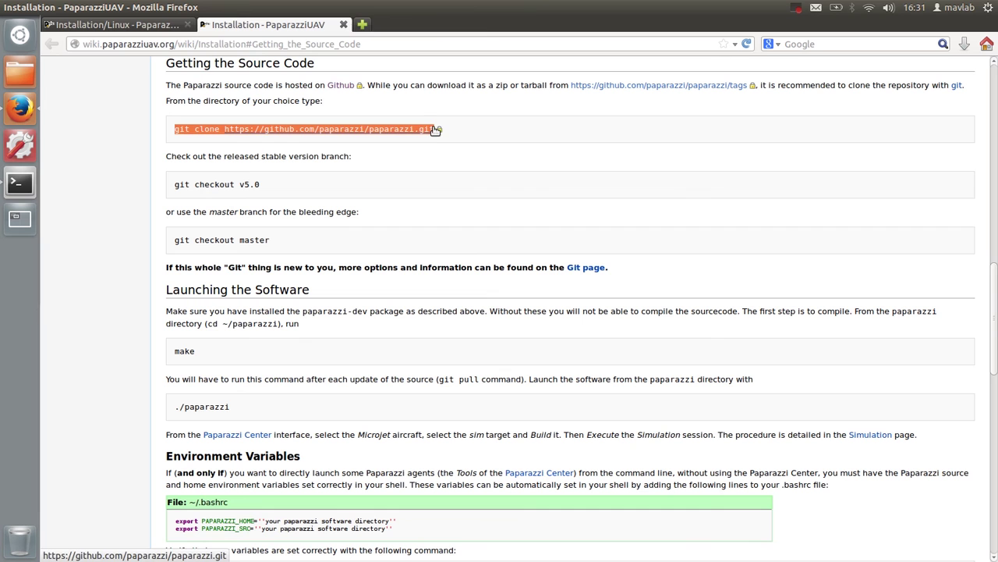
right_click(377, 133)
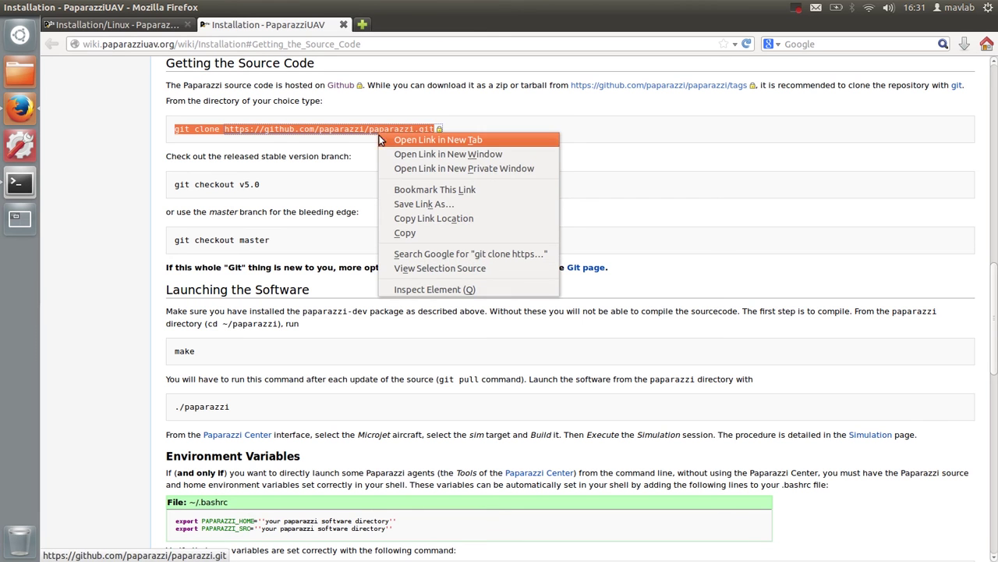
left_click(396, 234)
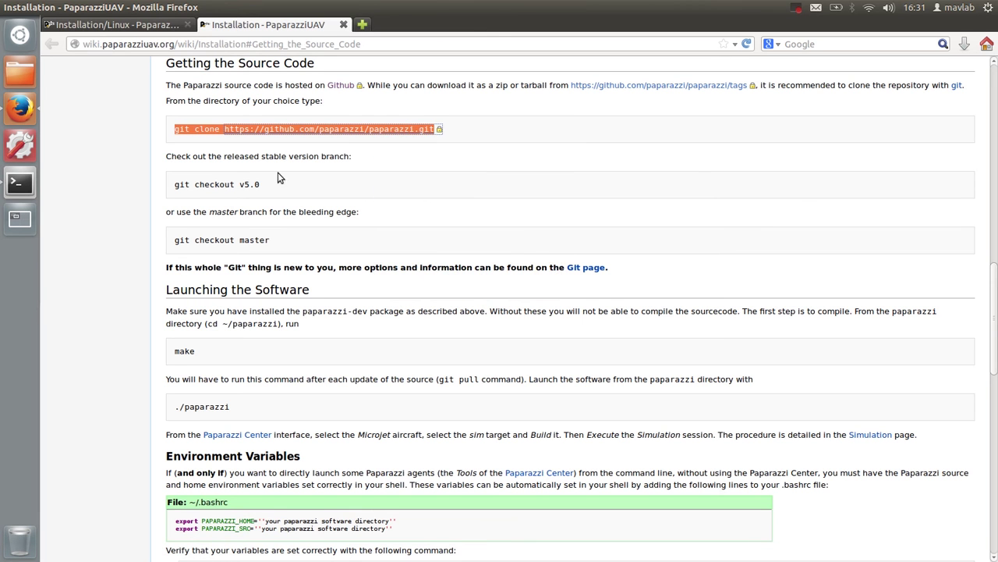
left_click(19, 183)
right_click(138, 298)
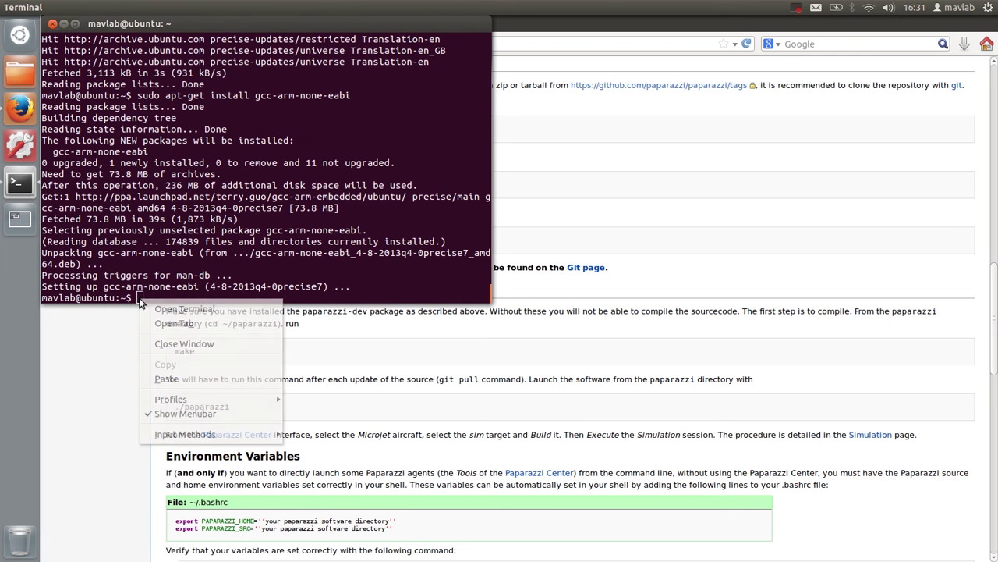
left_click(165, 379)
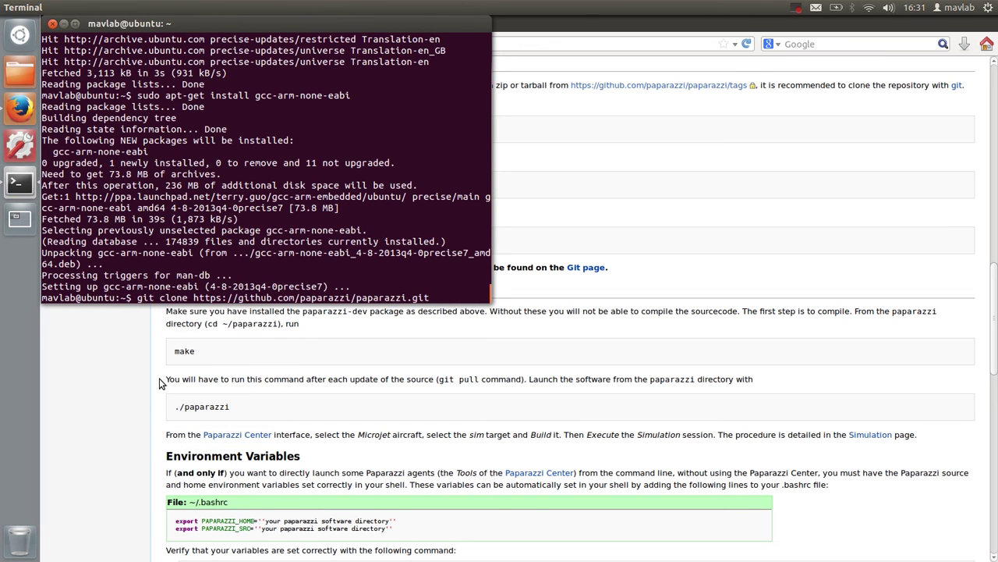
key("Return")
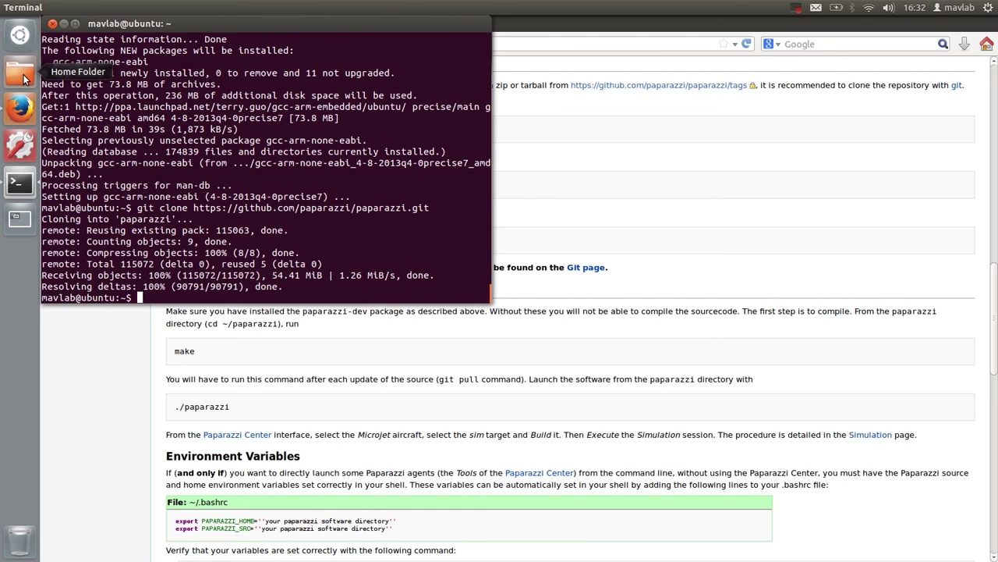
left_click(21, 75)
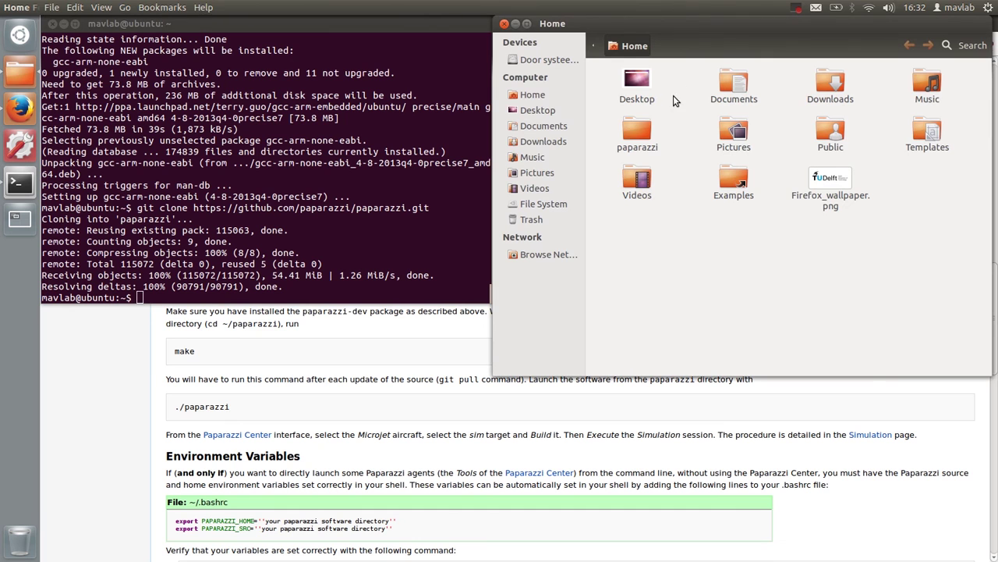
Step: Browse into the cloned paparazzi folder to check its source files, then close the file manager
left_click(638, 132)
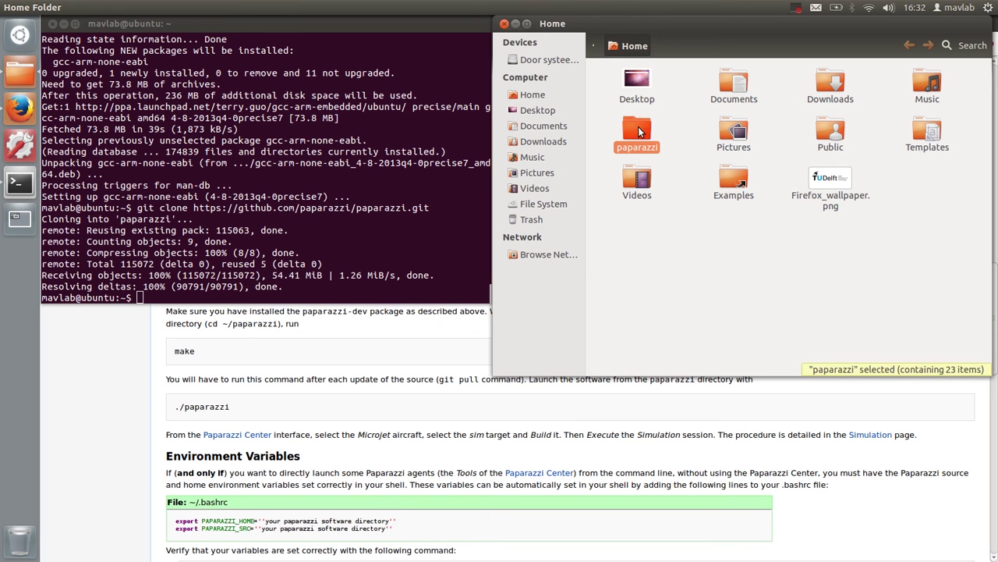
double_click(634, 131)
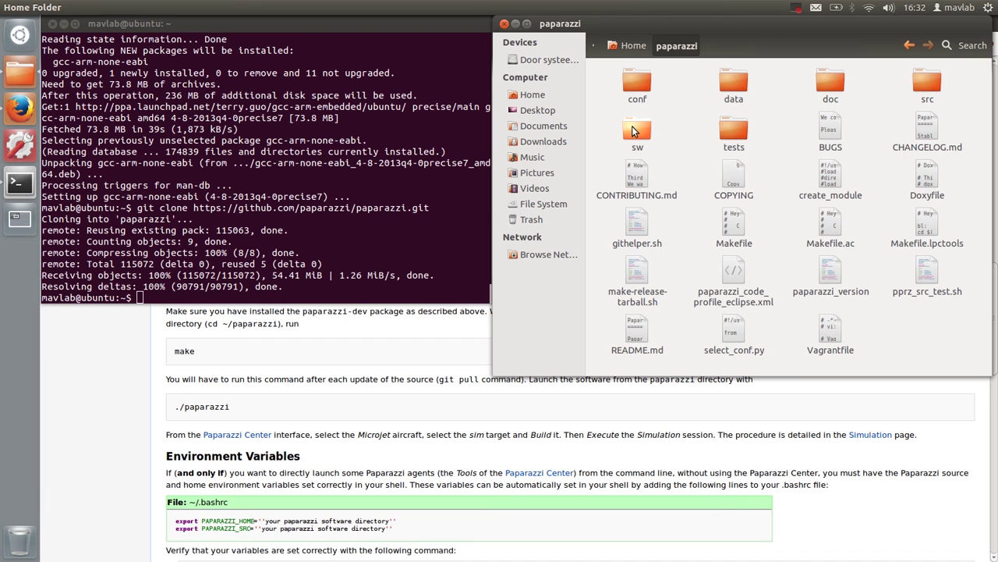
left_click(504, 25)
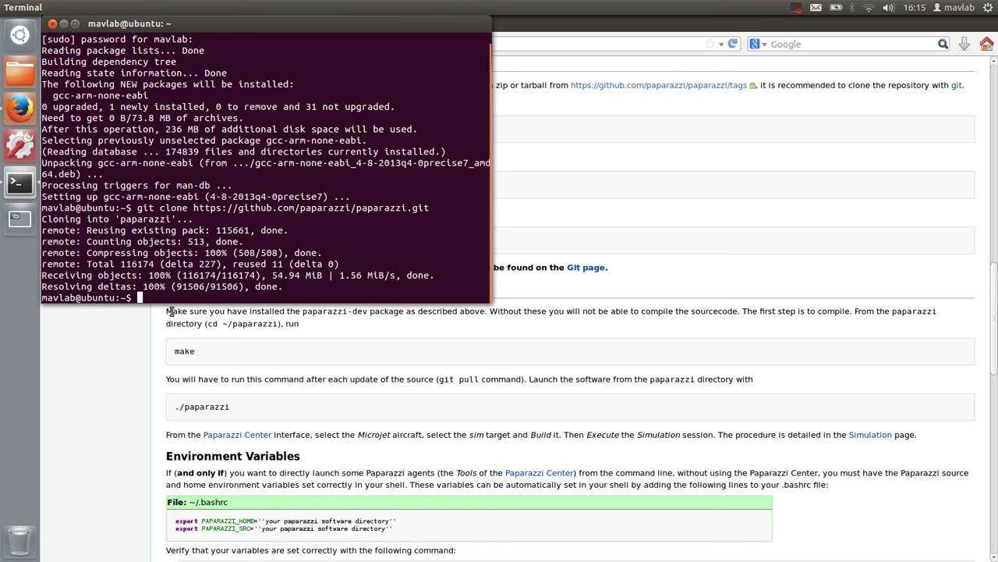
Step: Change into the cloned repository with 'cd paparazzi'
left_click(539, 190)
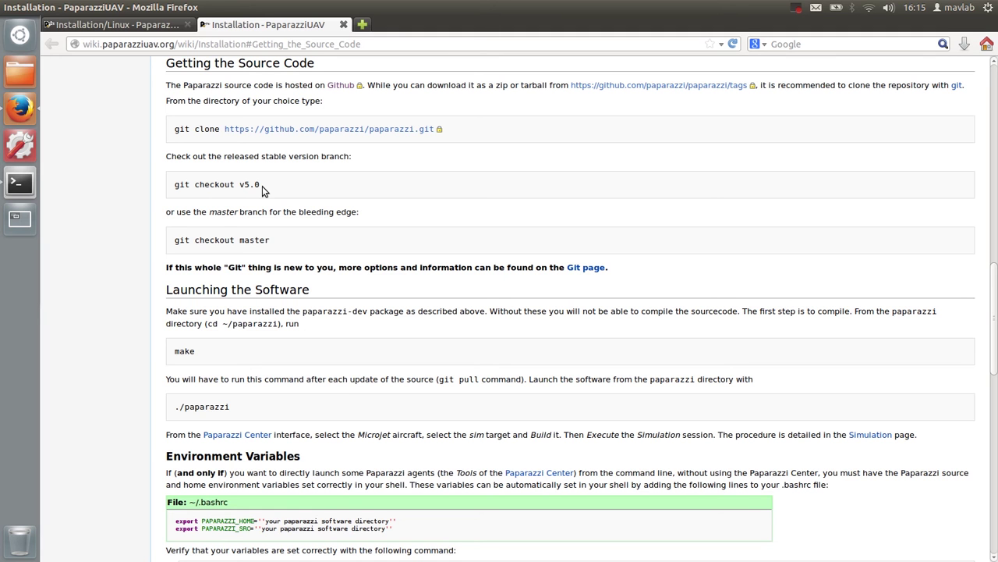
left_click(17, 185)
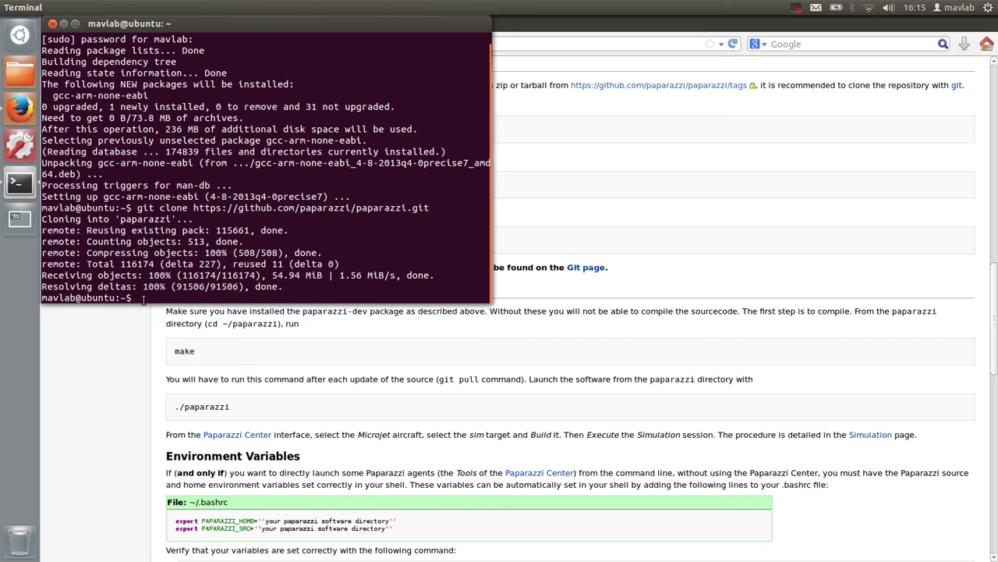
type("cd paparazzi")
key("Return")
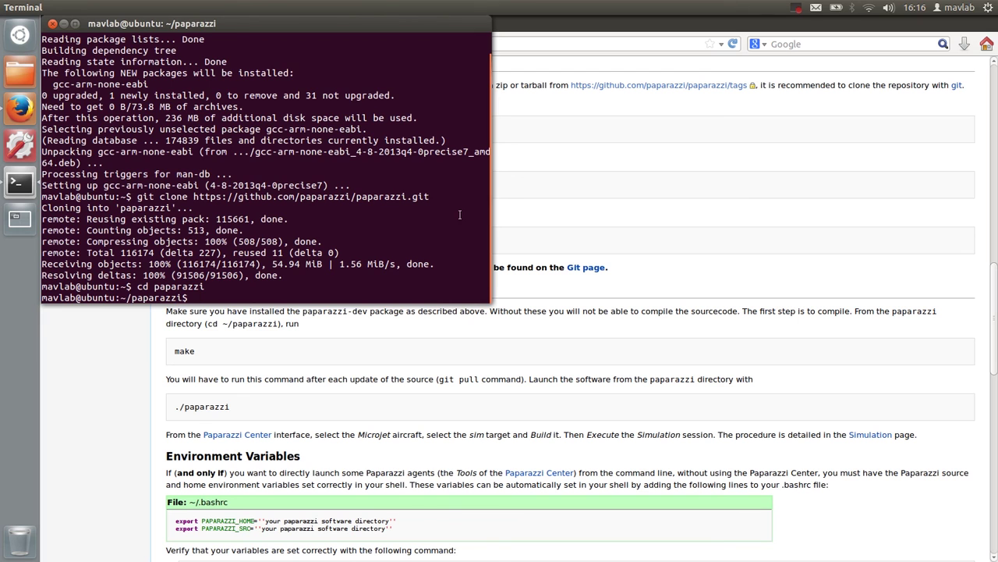
Step: Copy 'git checkout v5.0' from the wiki and run it in the terminal
left_click(530, 202)
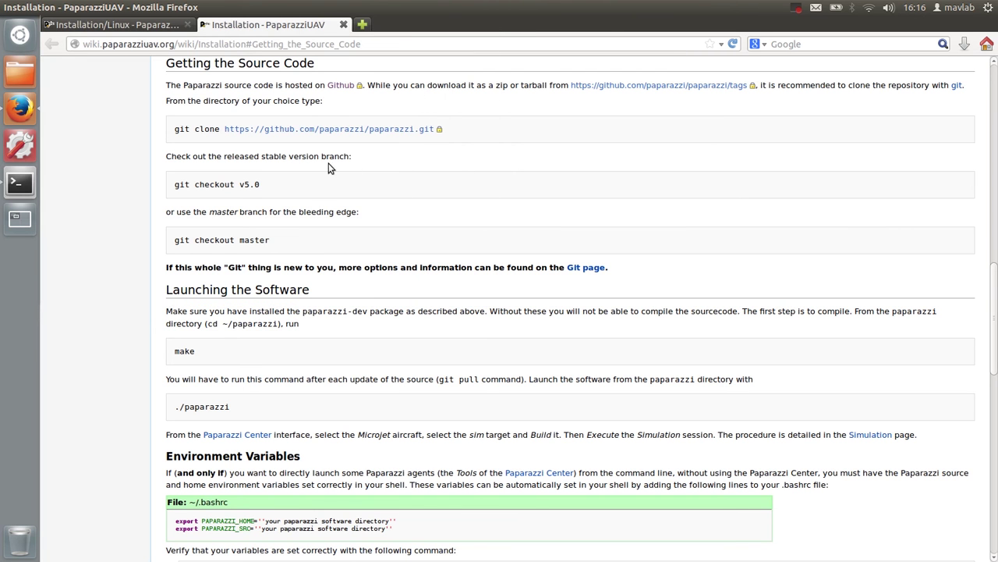
left_click_drag(259, 185, 169, 187)
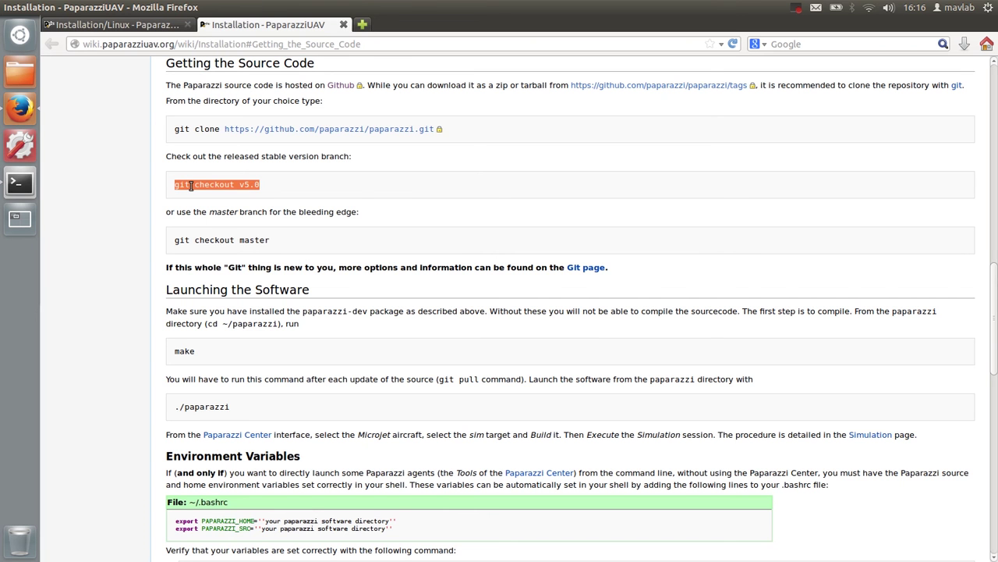
right_click(190, 186)
left_click(203, 197)
left_click(21, 187)
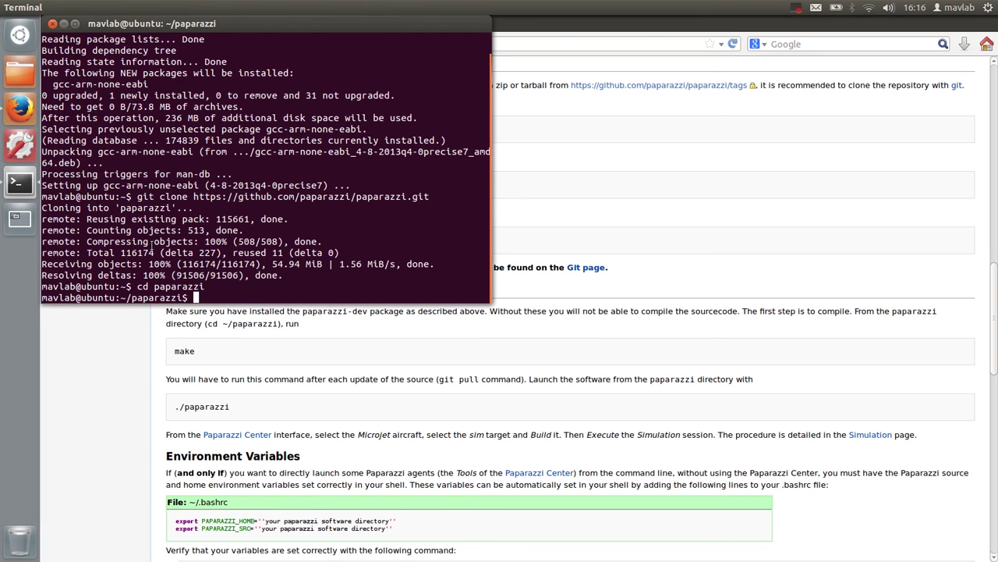
right_click(207, 301)
left_click(232, 378)
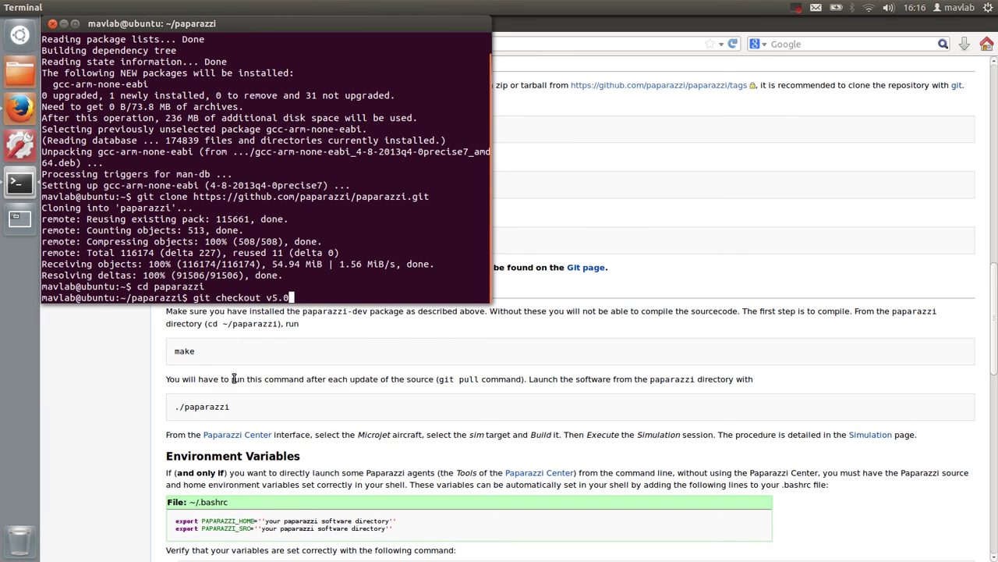
key("Return")
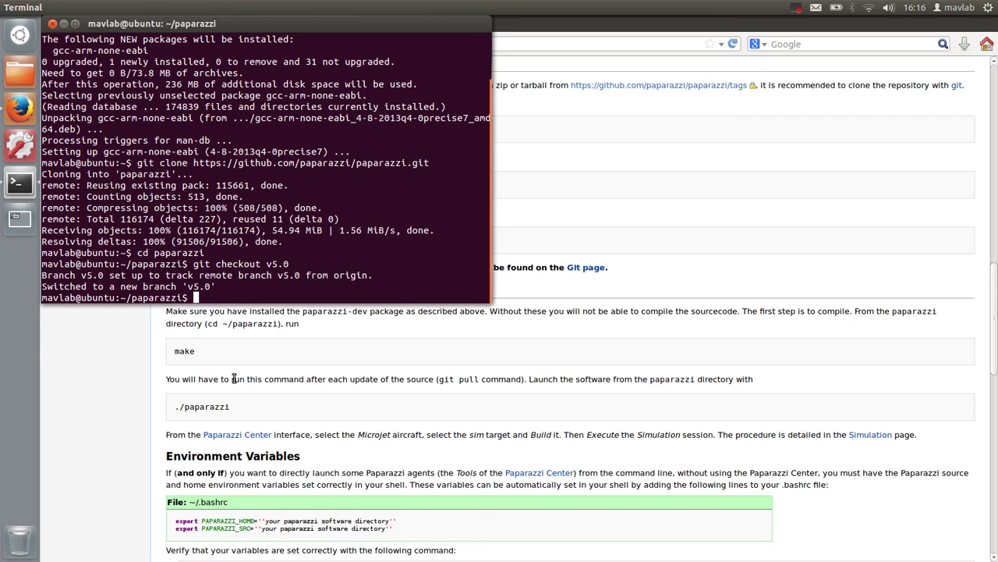
Step: Copy the 'sudo cp … 50-paparazzi.rules /etc/udev/rules.d/' line from the Linux wiki page and run it
left_click(547, 255)
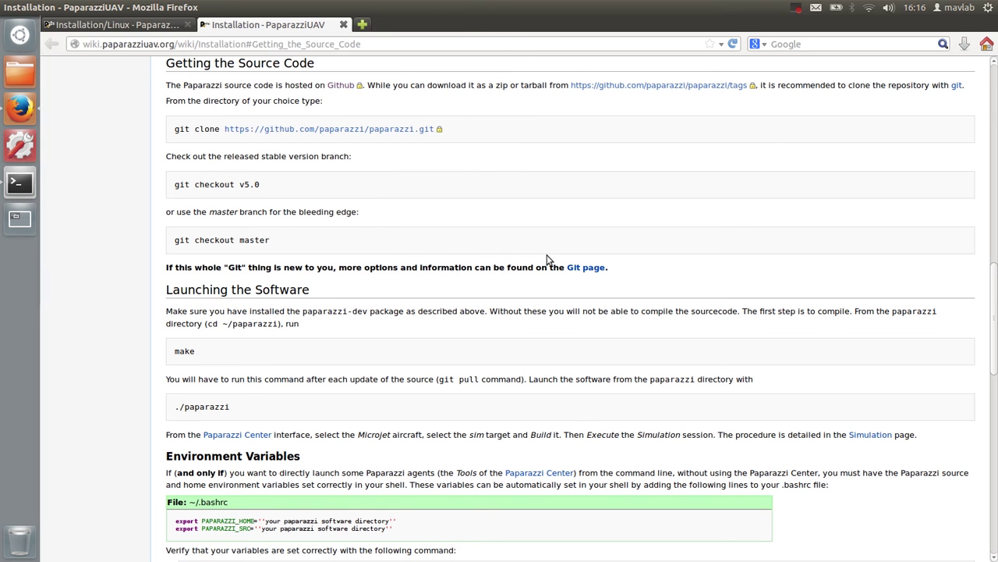
left_click(115, 28)
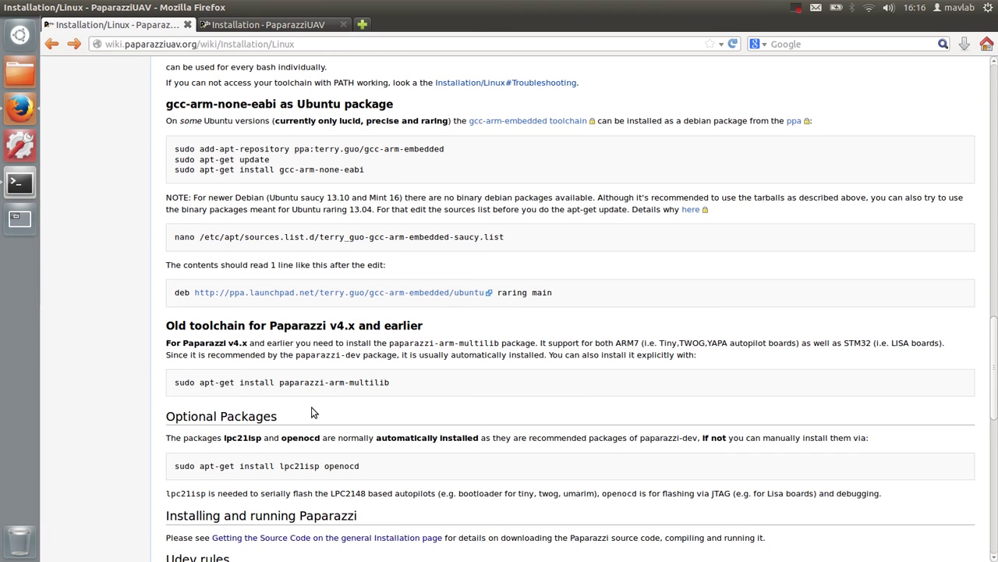
scroll(311, 407, "down", 8)
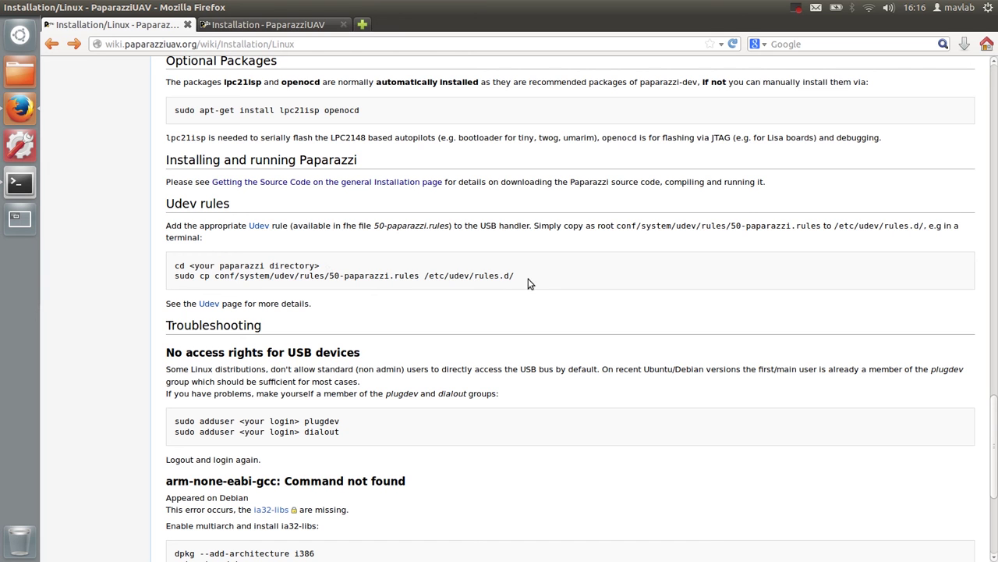
triple_click(175, 281)
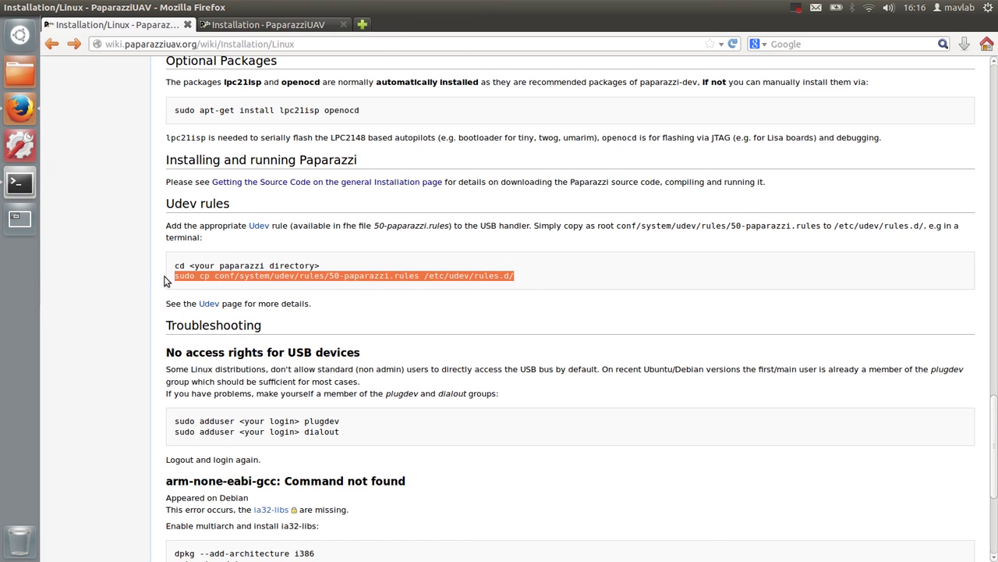
right_click(179, 282)
left_click(206, 287)
left_click(21, 186)
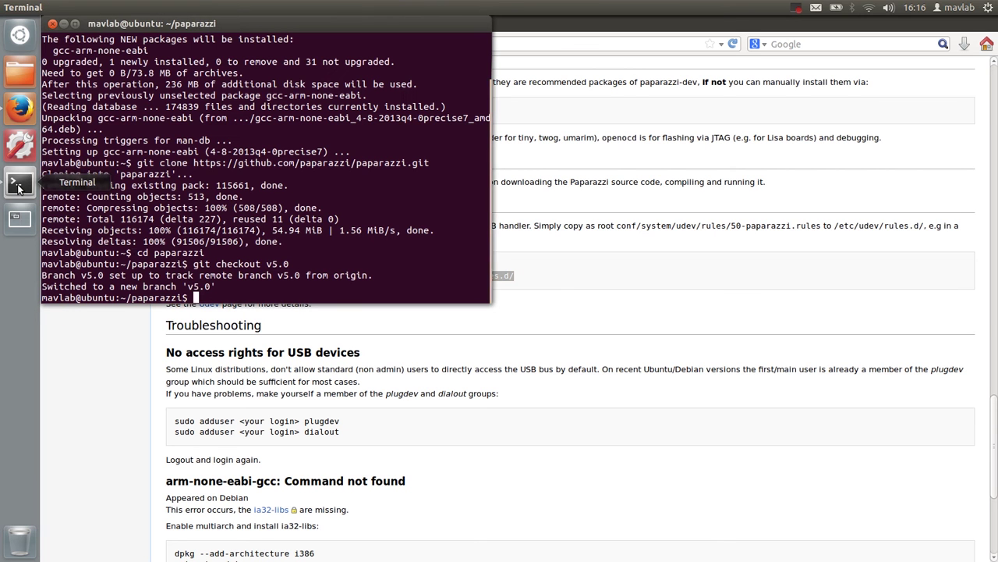
right_click(198, 297)
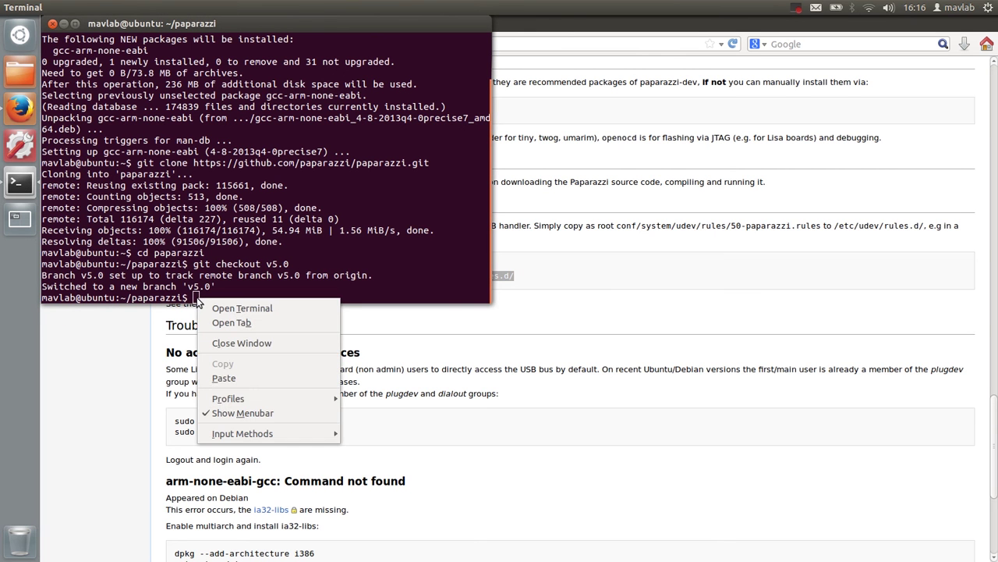
left_click(228, 373)
key("Return")
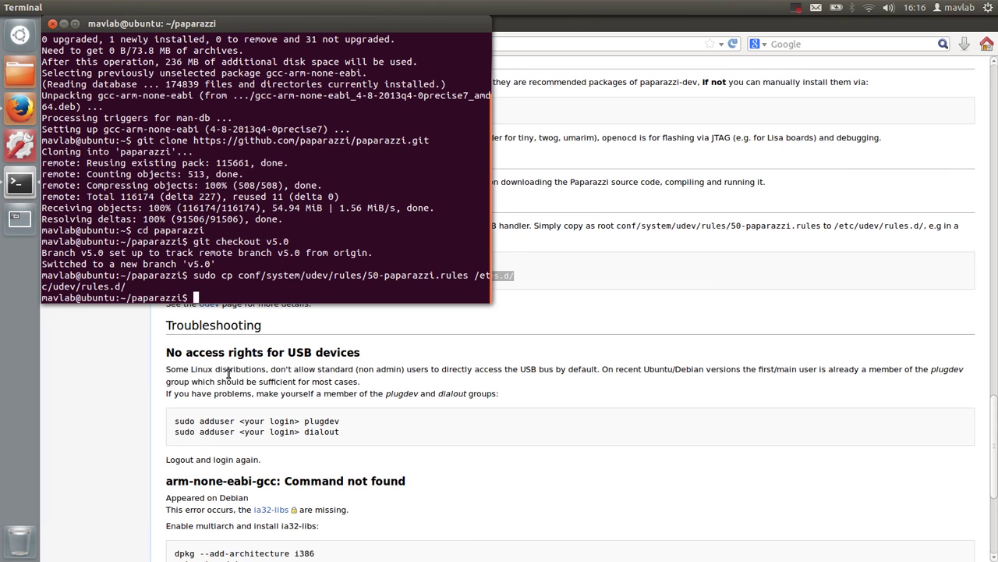
left_click(521, 308)
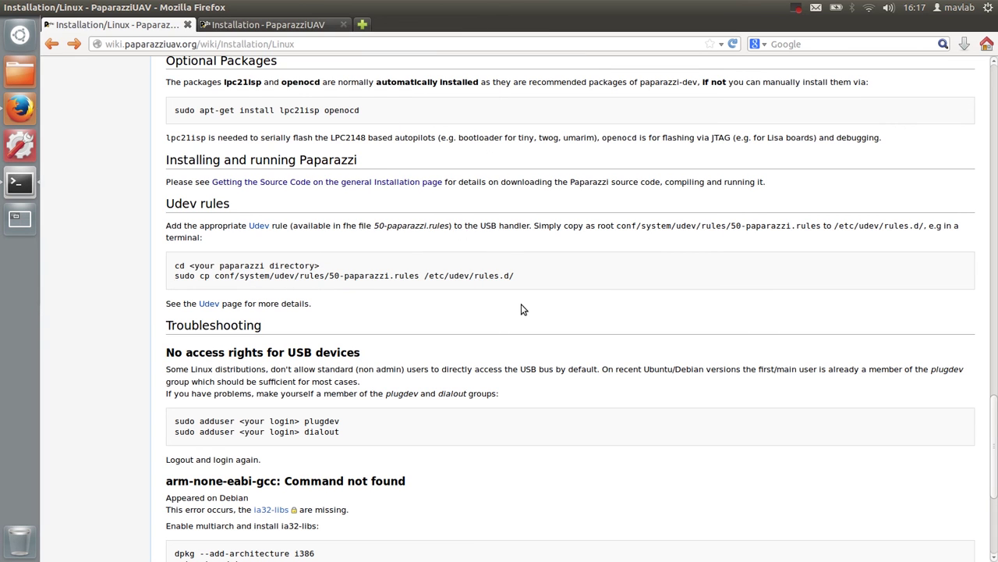
Step: Run make to compile Paparazzi, then launch ./paparazzi to start Paparazzi Center
left_click(258, 27)
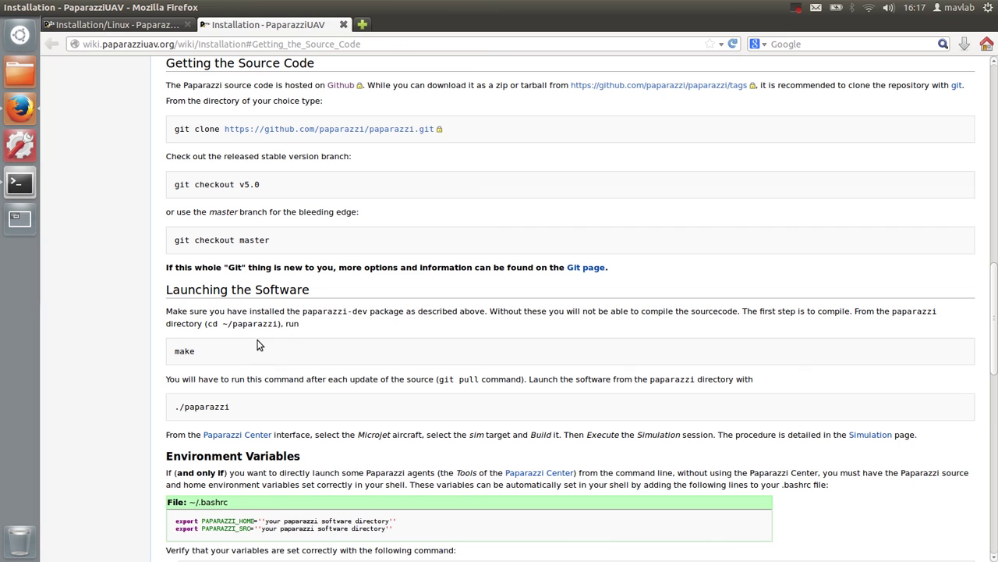
left_click(20, 184)
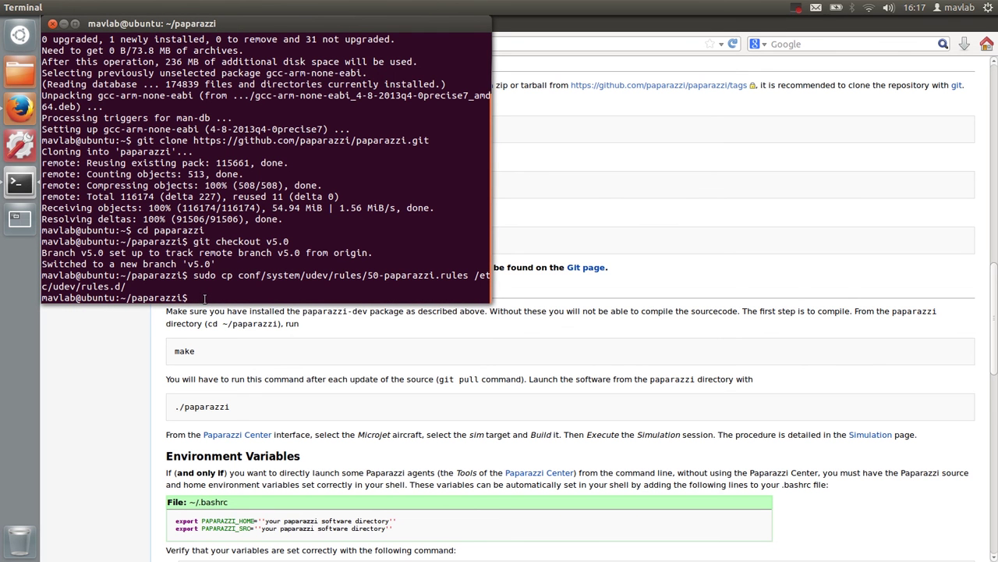
type("make")
key("Return")
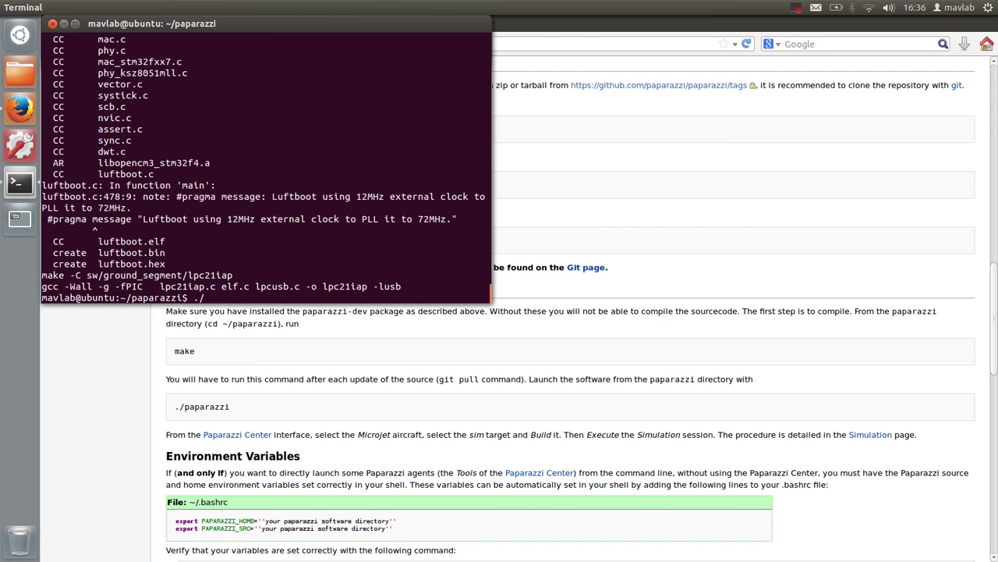
type("paparazzi")
key("Return")
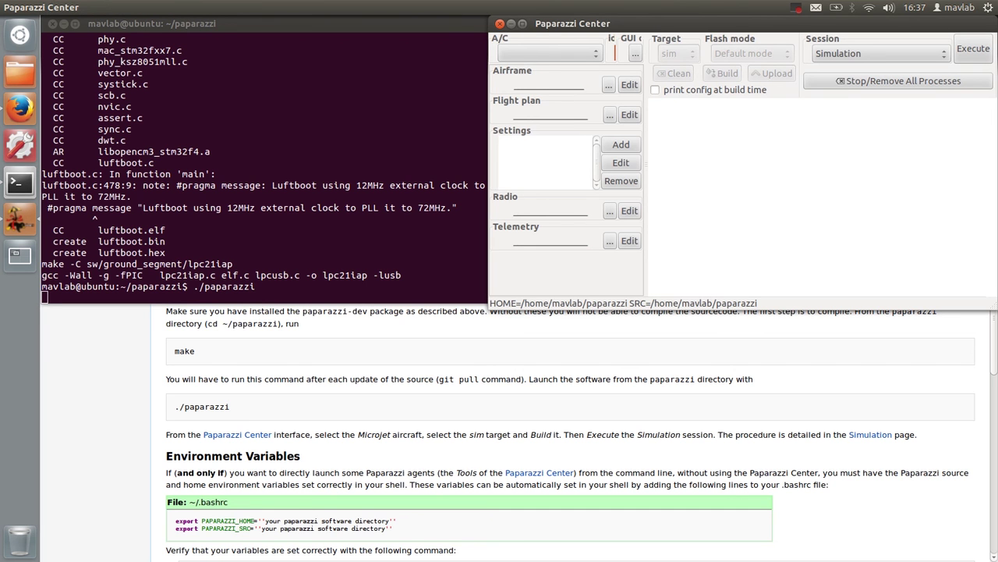
Step: Maximize Paparazzi Center, select the Microjet aircraft, then Clean and Build its sim target
left_click(522, 23)
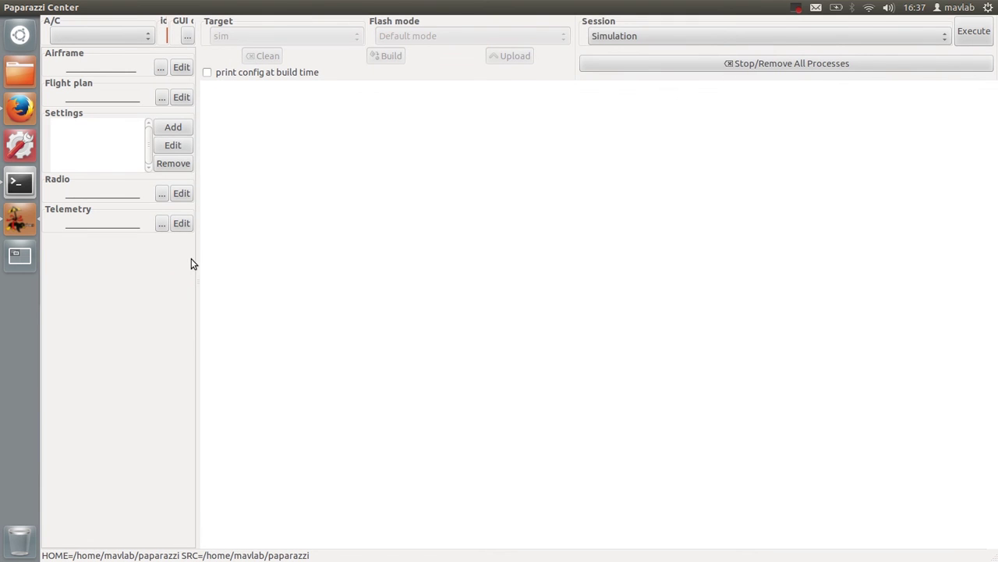
left_click_drag(198, 259, 369, 249)
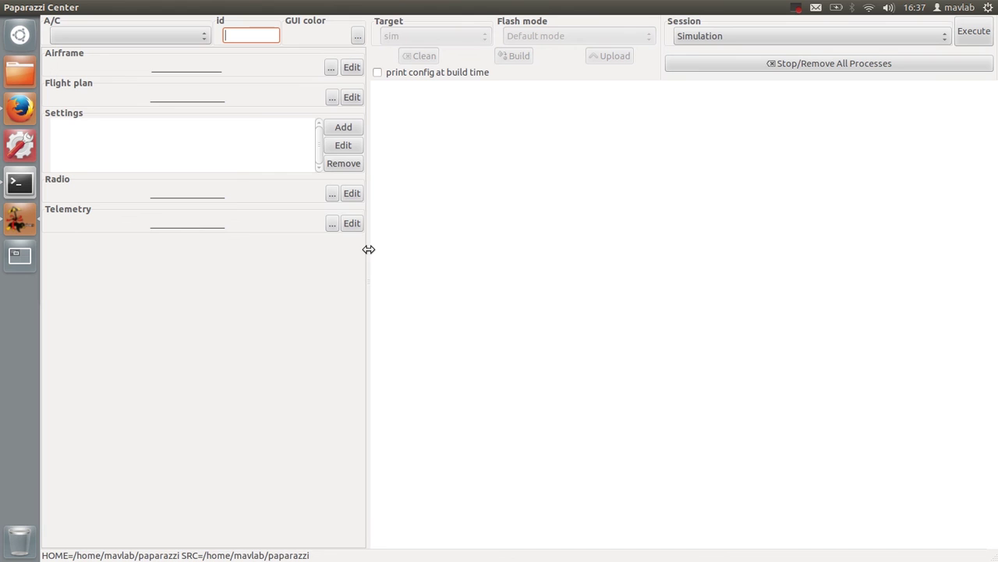
left_click(200, 35)
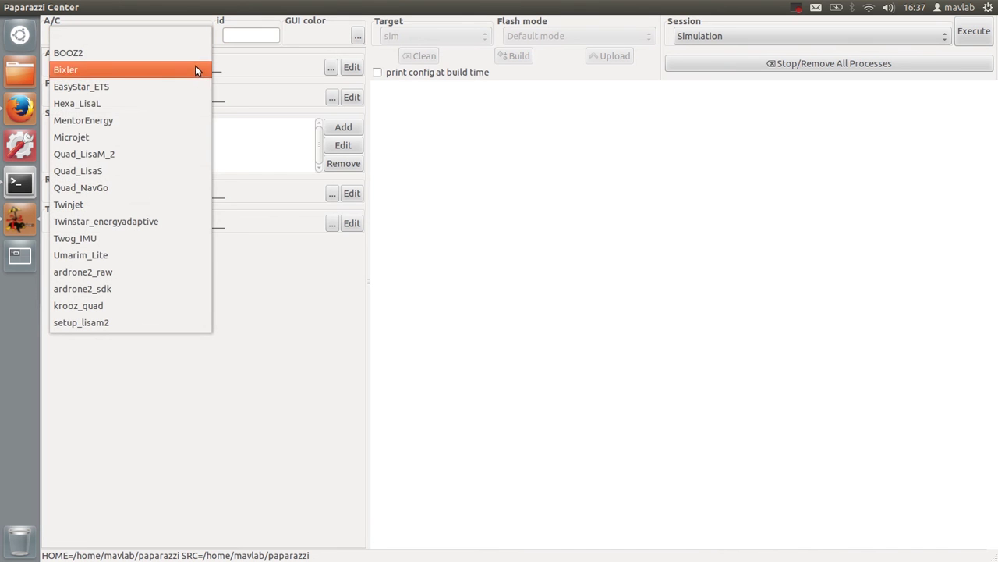
left_click(189, 135)
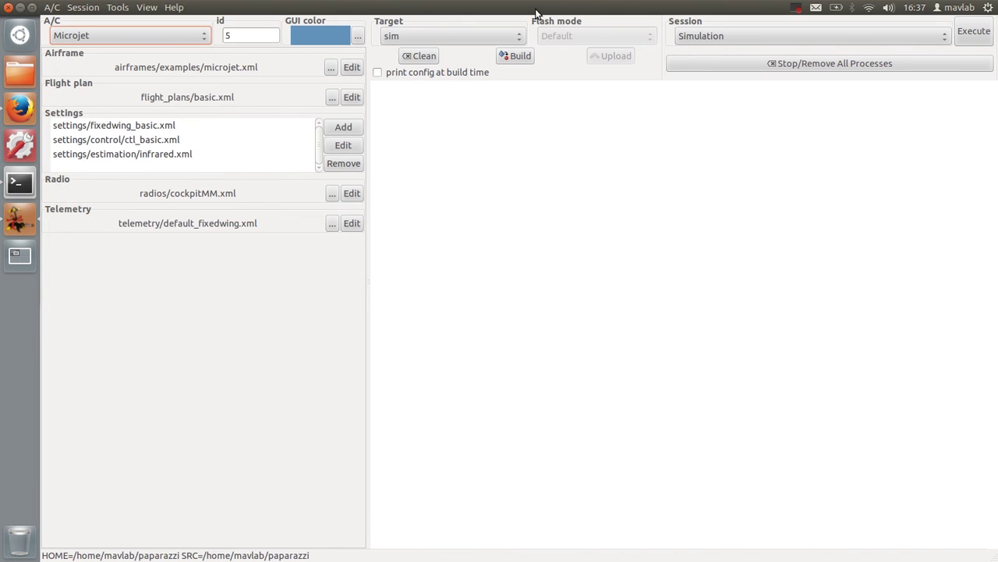
left_click(425, 56)
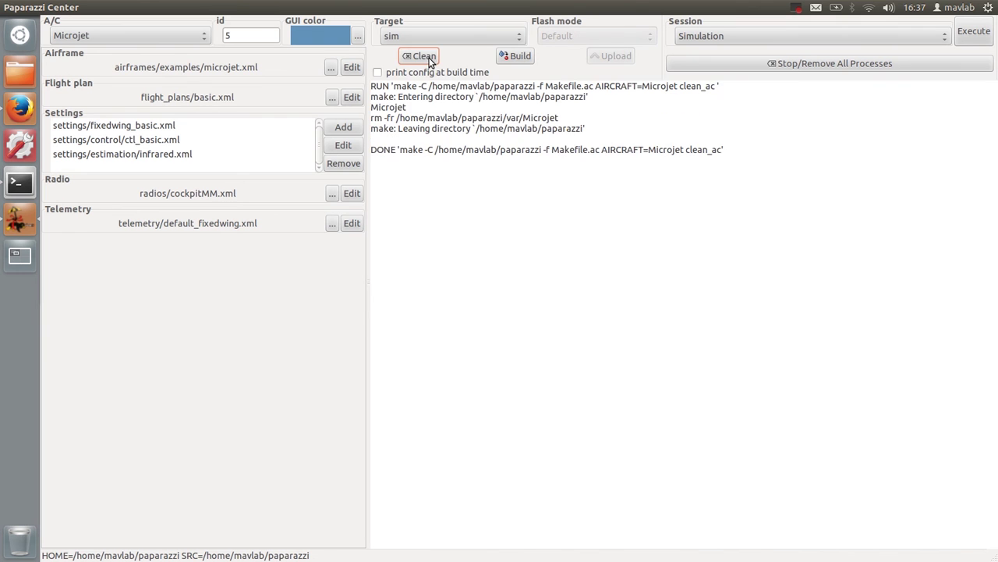
left_click(521, 56)
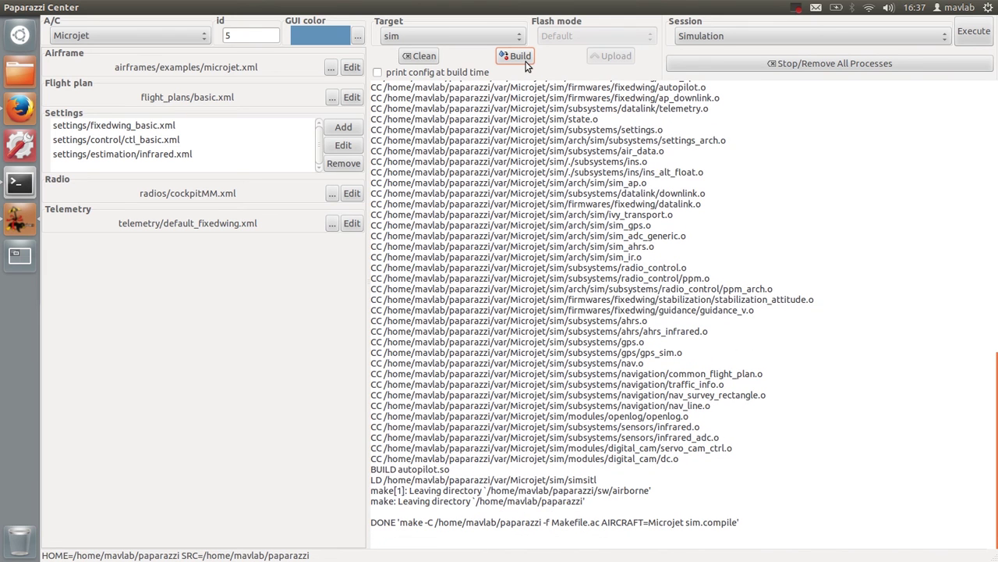
Step: Execute the Simulation session with the sim target and move the GCS window top-left
left_click(973, 32)
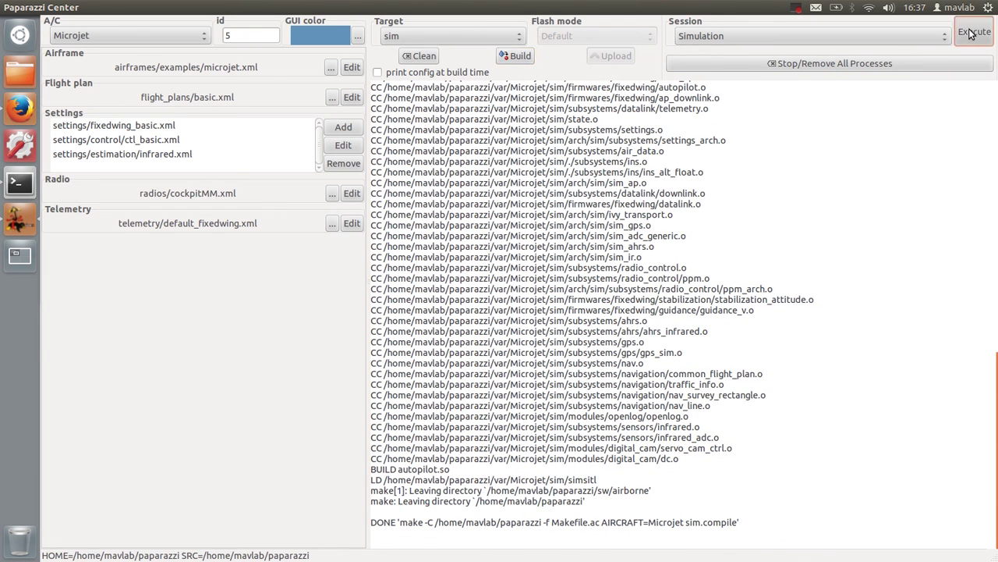
left_click(476, 310)
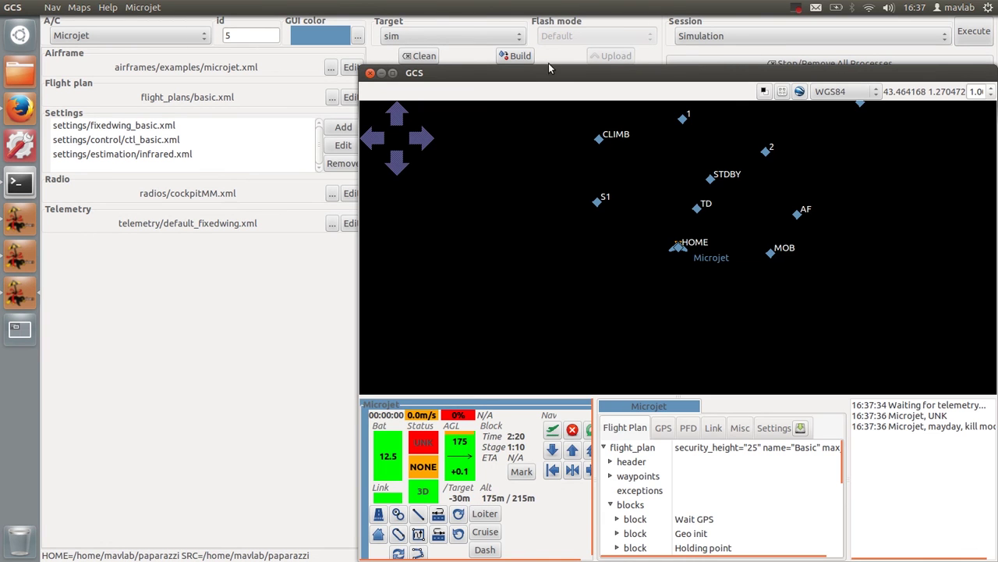
left_click_drag(548, 72, 349, 23)
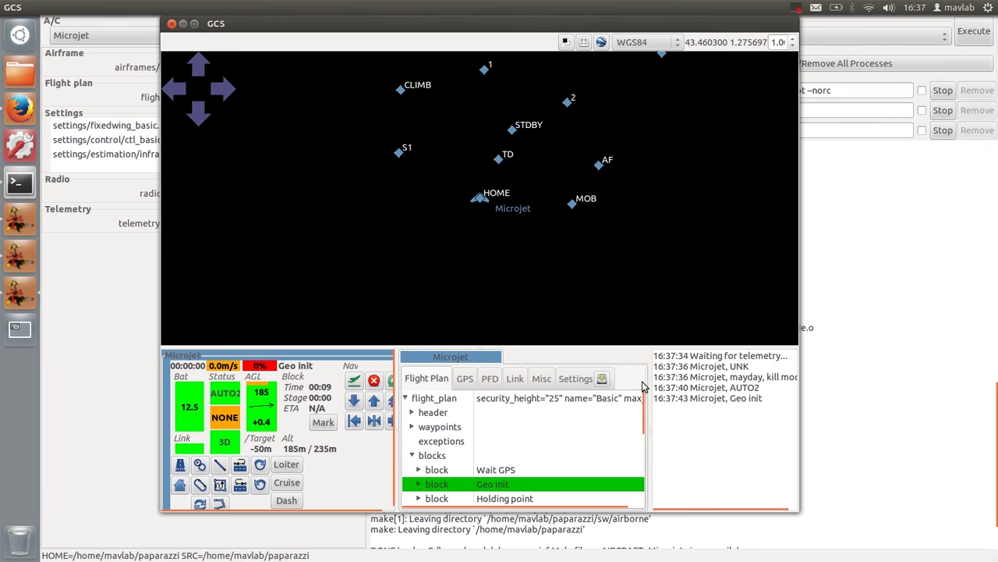
Step: Jump through the Takeoff, Standby and Figure 8 around wp 1 blocks, then launch the Microjet
left_click(641, 413)
scroll(647, 445, "down", 2)
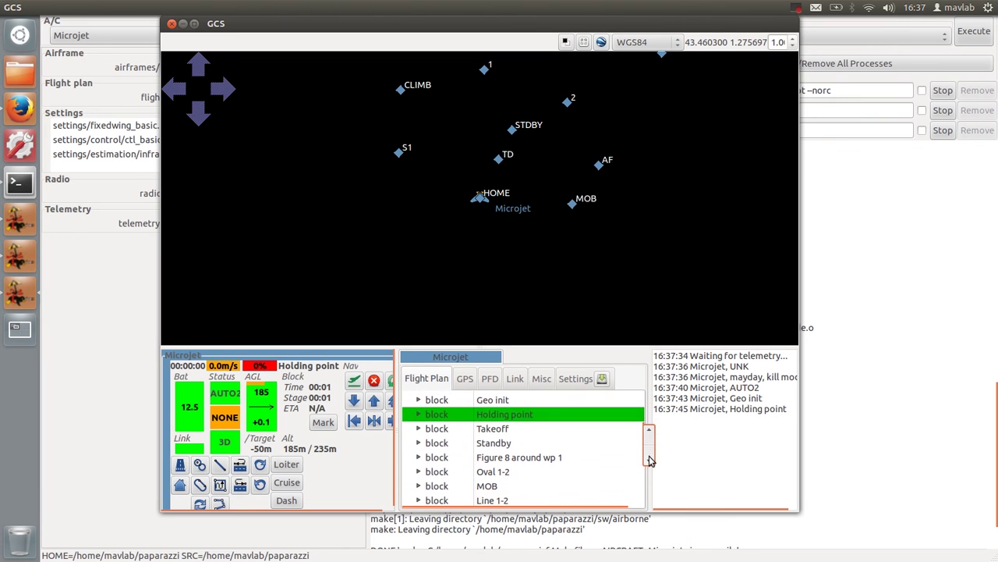
double_click(499, 434)
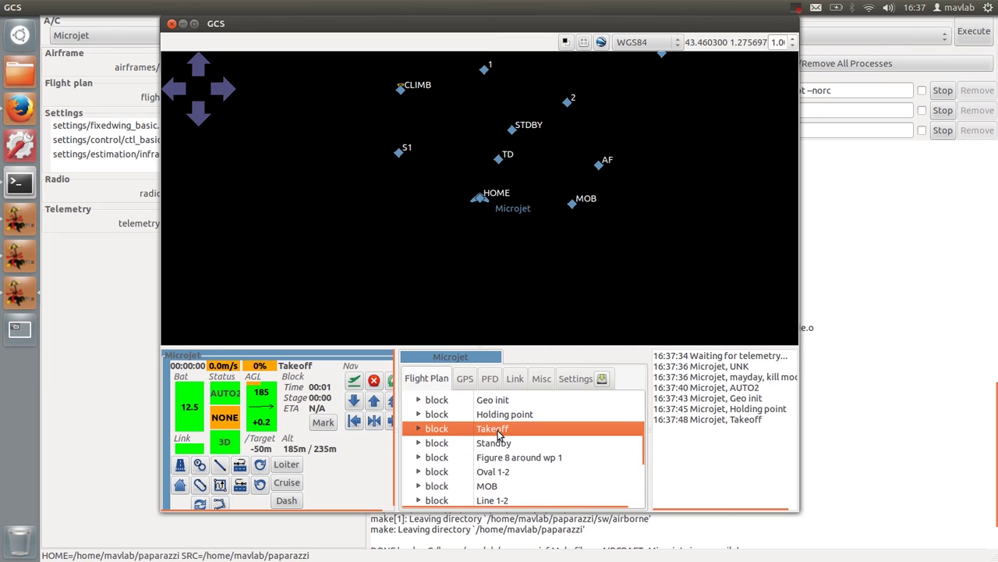
double_click(501, 443)
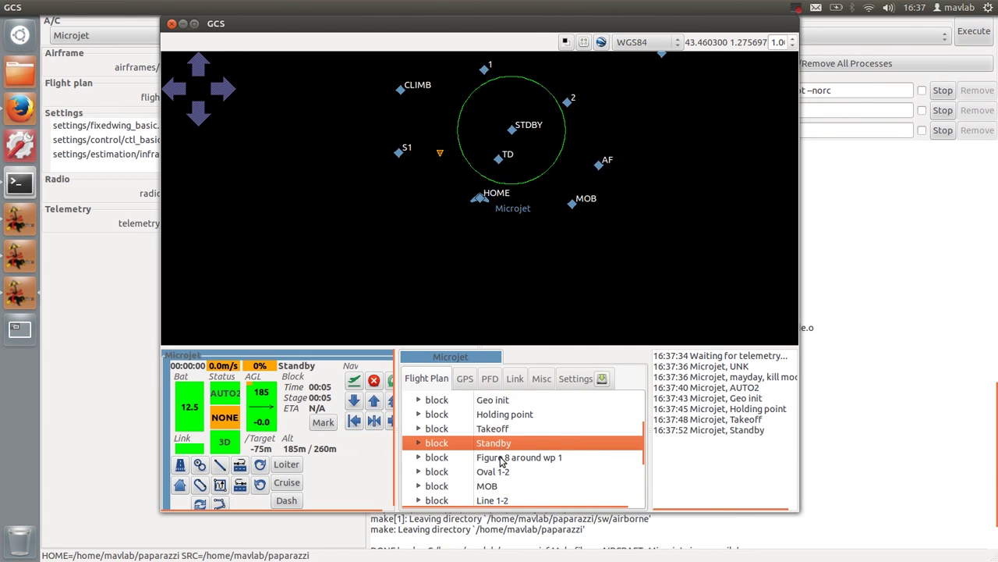
double_click(501, 460)
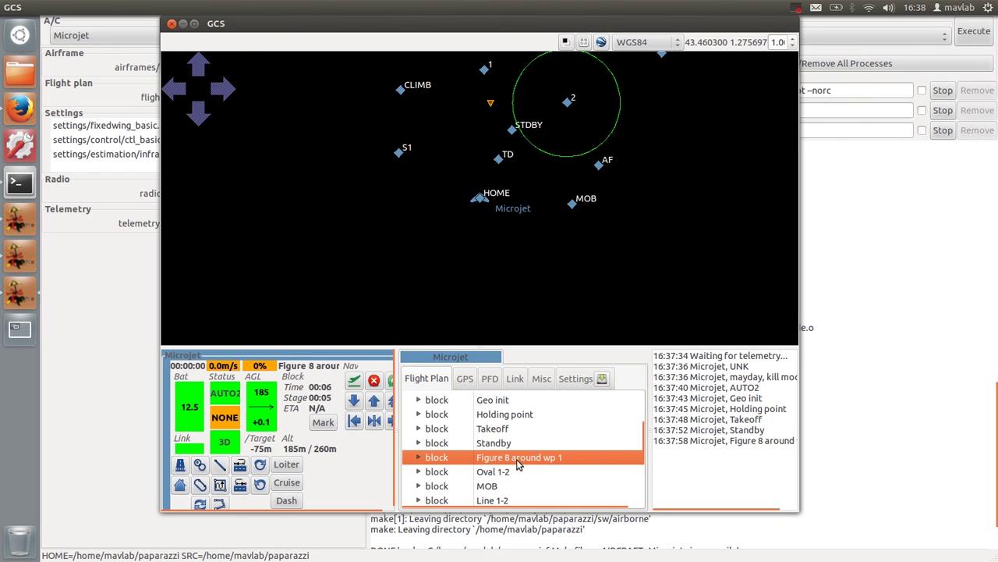
left_click(354, 382)
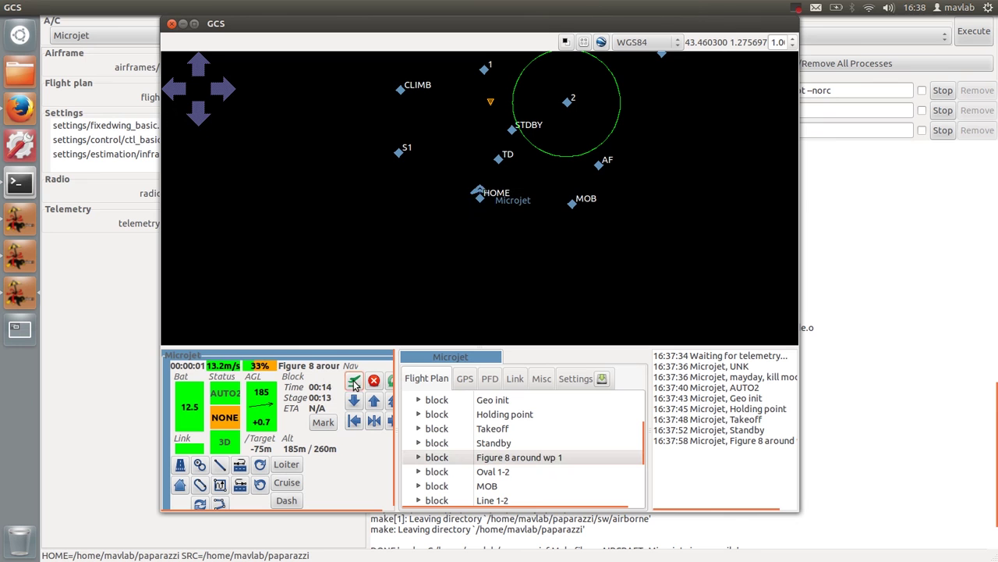